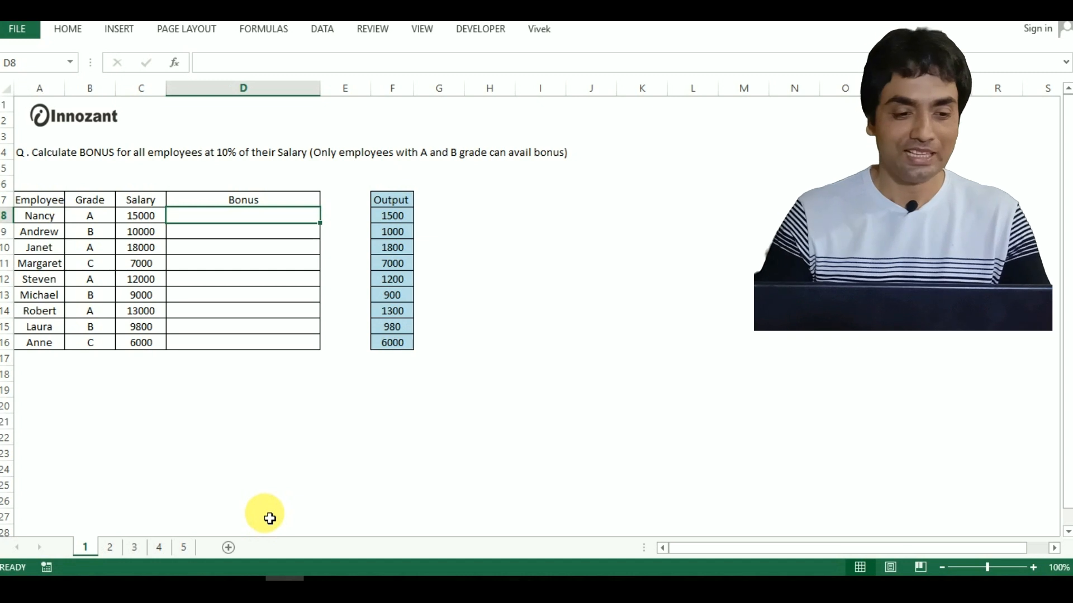
key(Up)
key(Down)
key(Left)
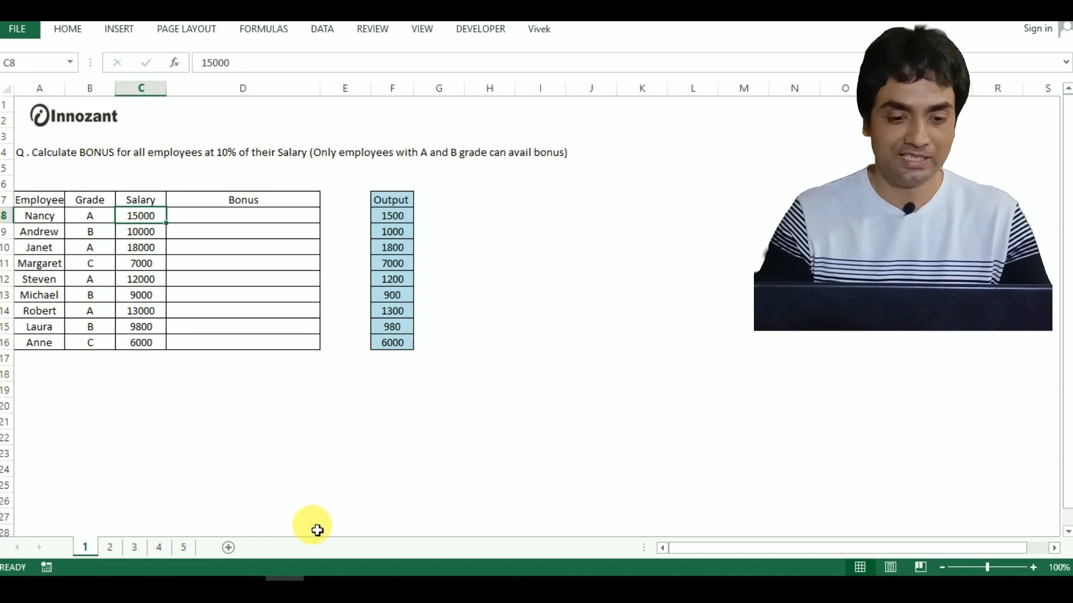
Step: Start an IF formula in D8 with the condition OR(B8="A",B8="B")
click(270, 224)
text(=)
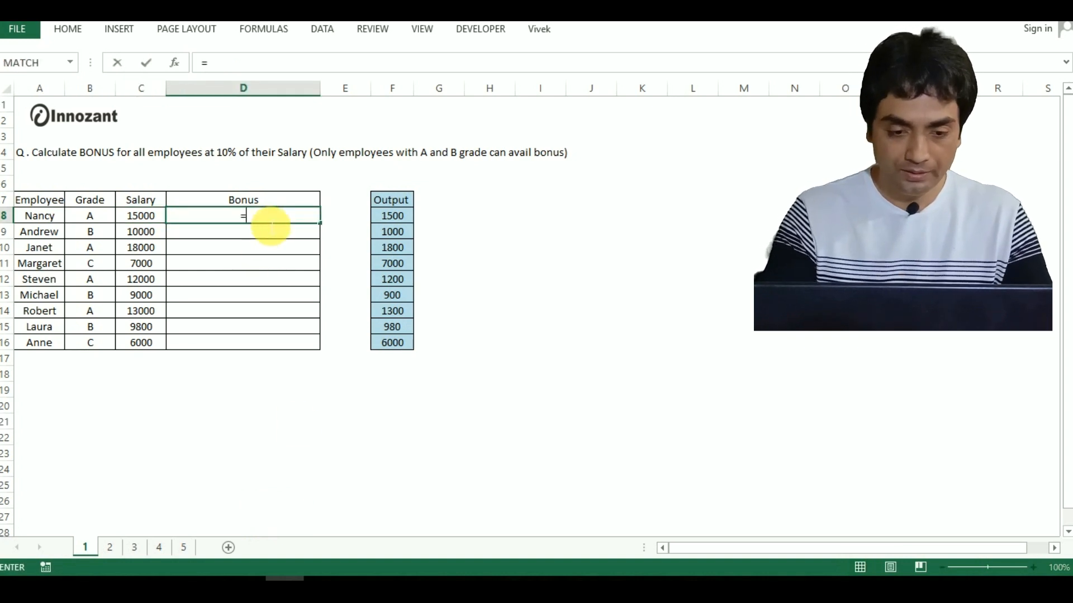
text(IF()
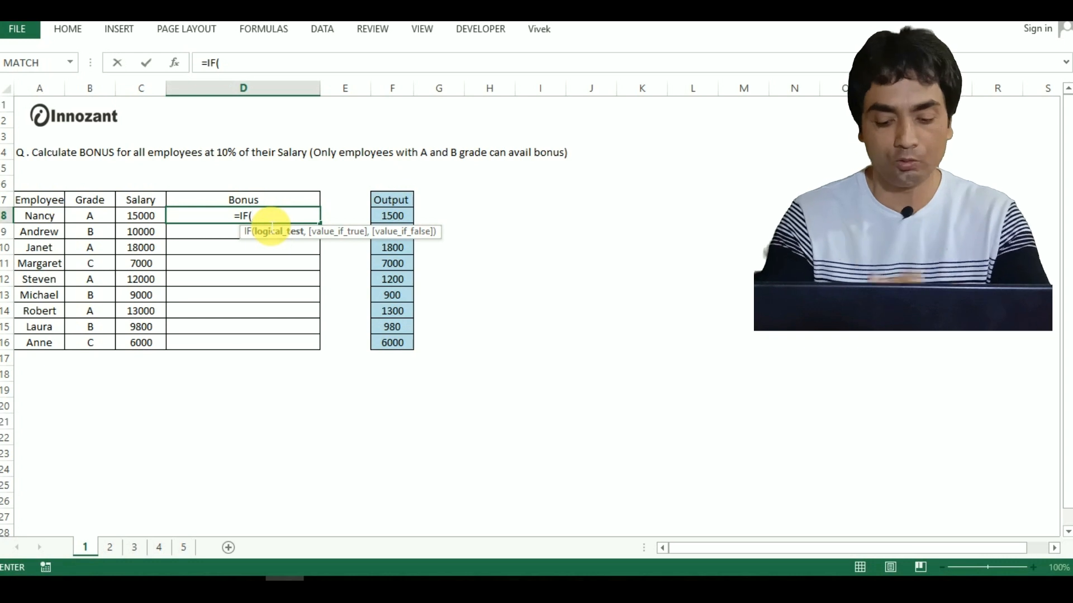
text(OR()
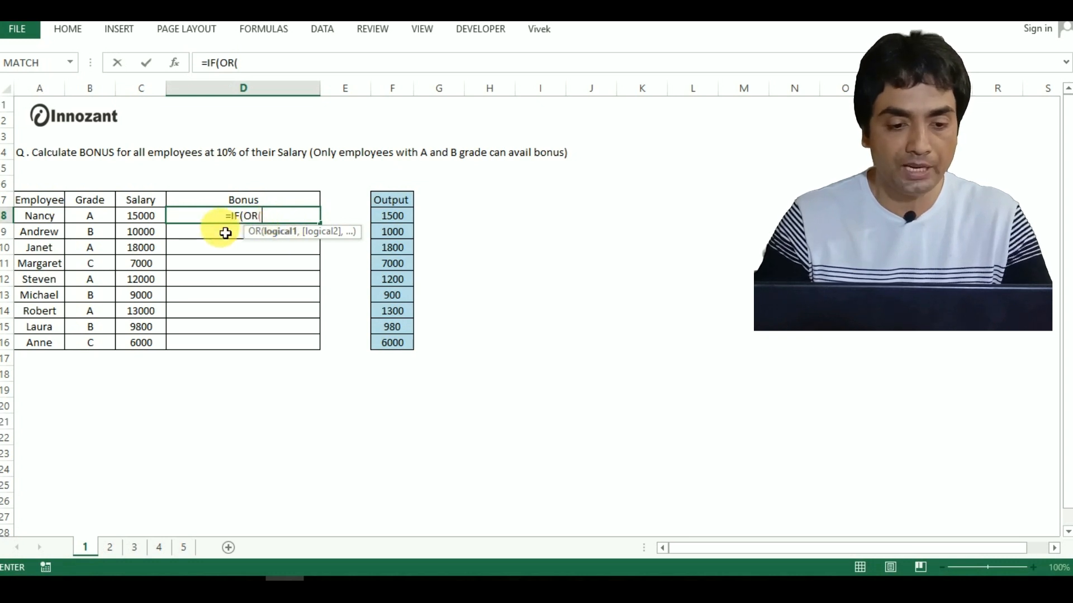
click(104, 223)
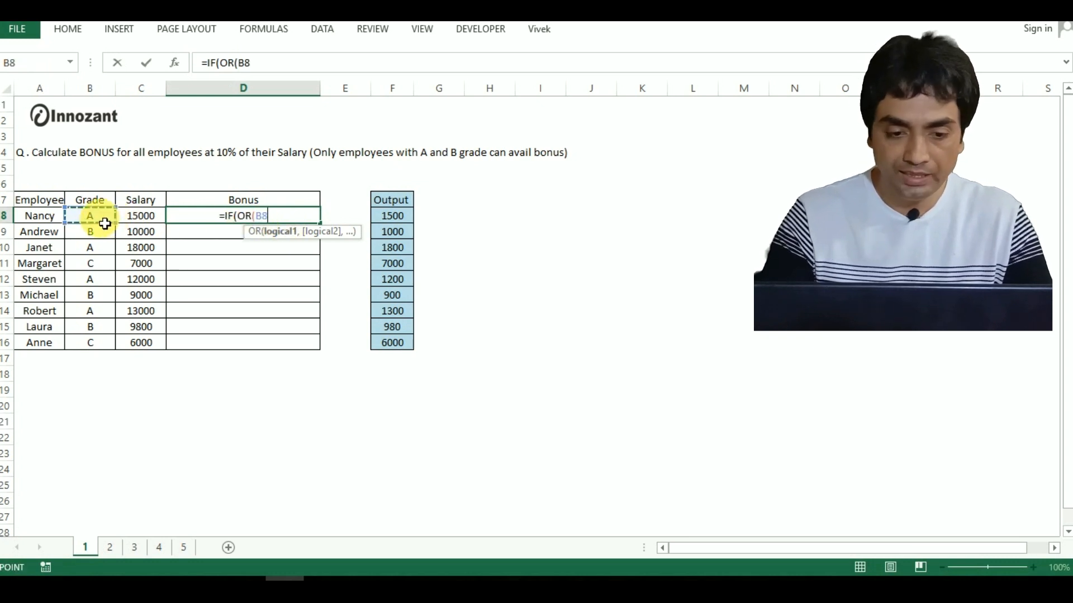
text(="A",)
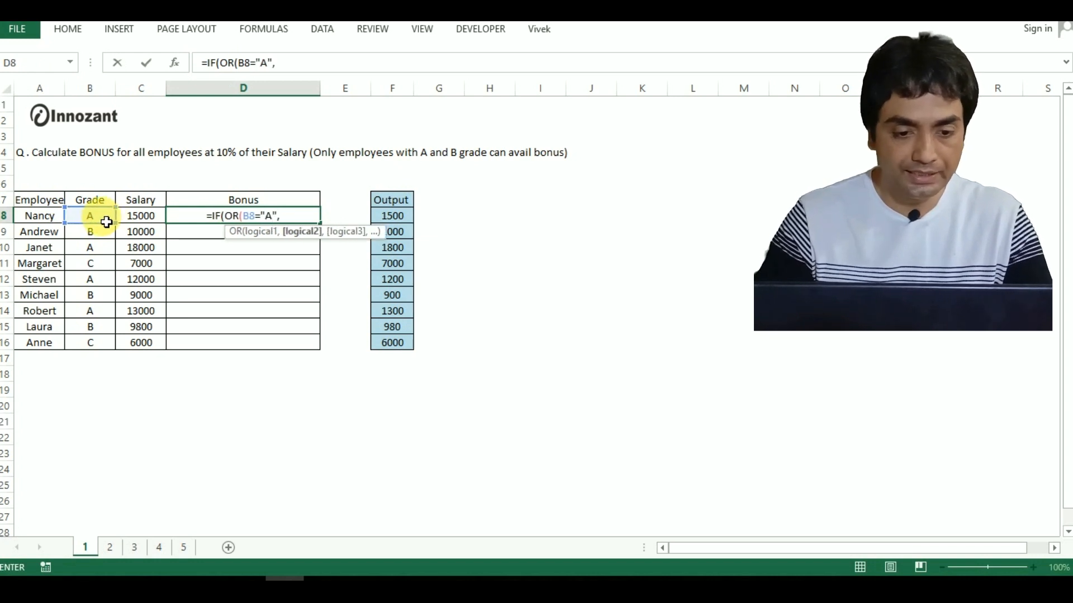
click(105, 223)
text(="B")
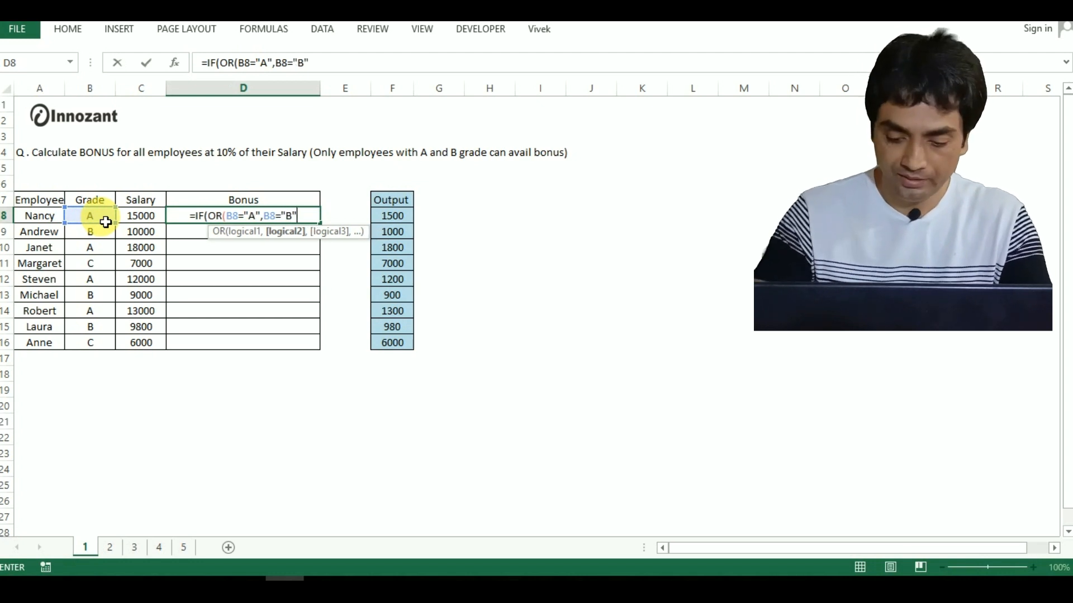
text(),)
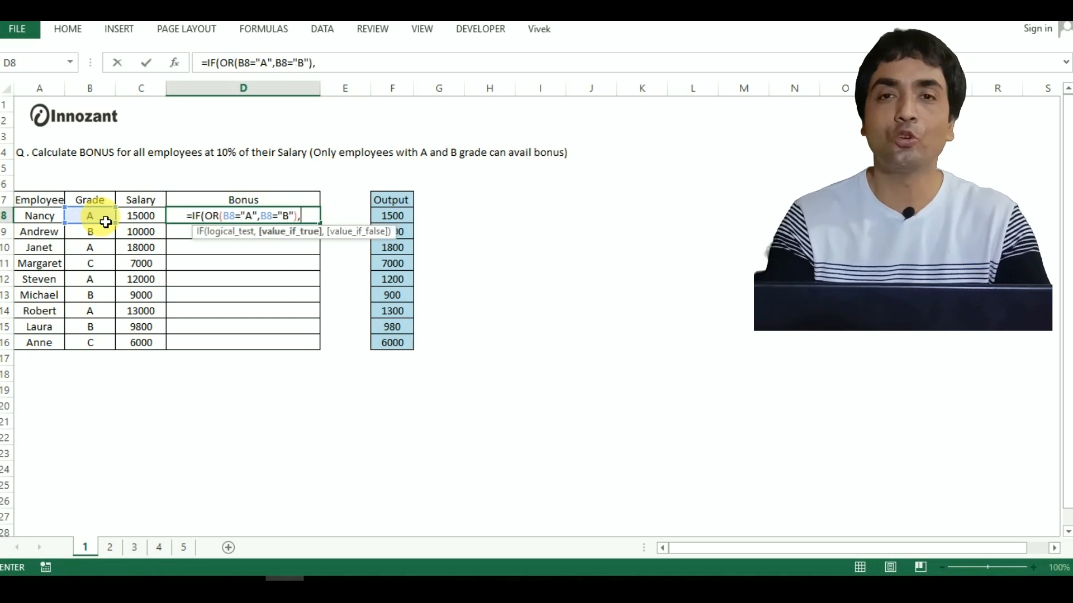
Step: Complete the D8 formula so it returns C8*10% when the condition is true and C8 otherwise
click(144, 219)
text(*10)
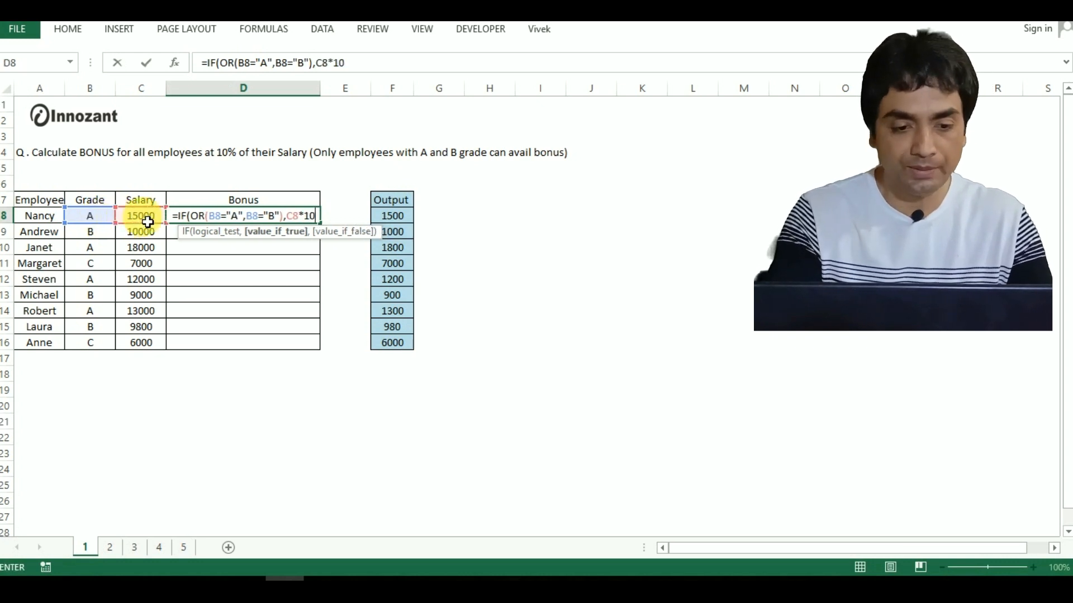
text(%,)
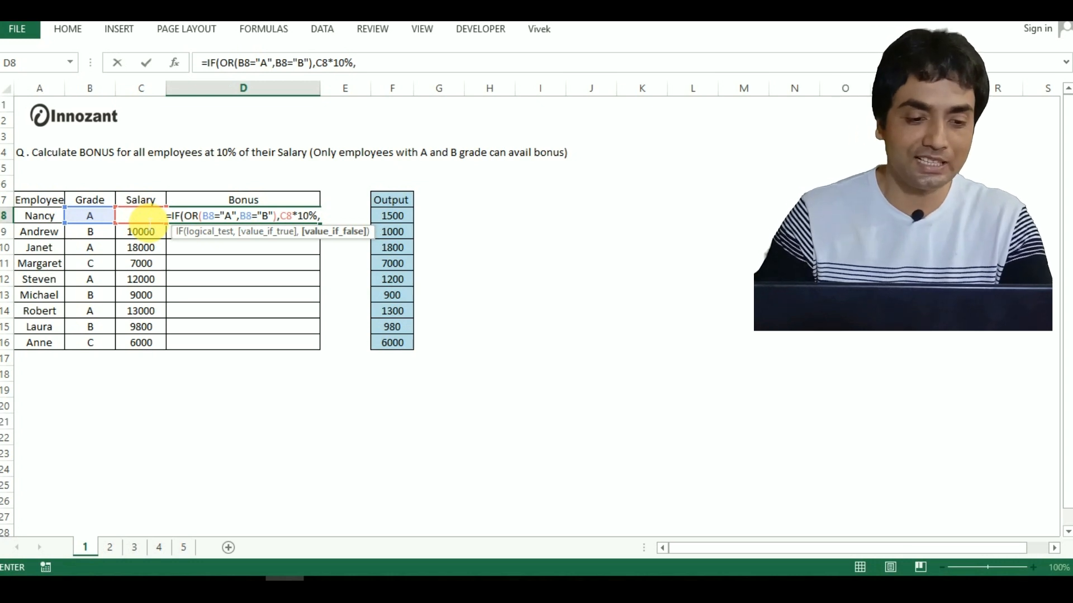
click(151, 234)
key(Up)
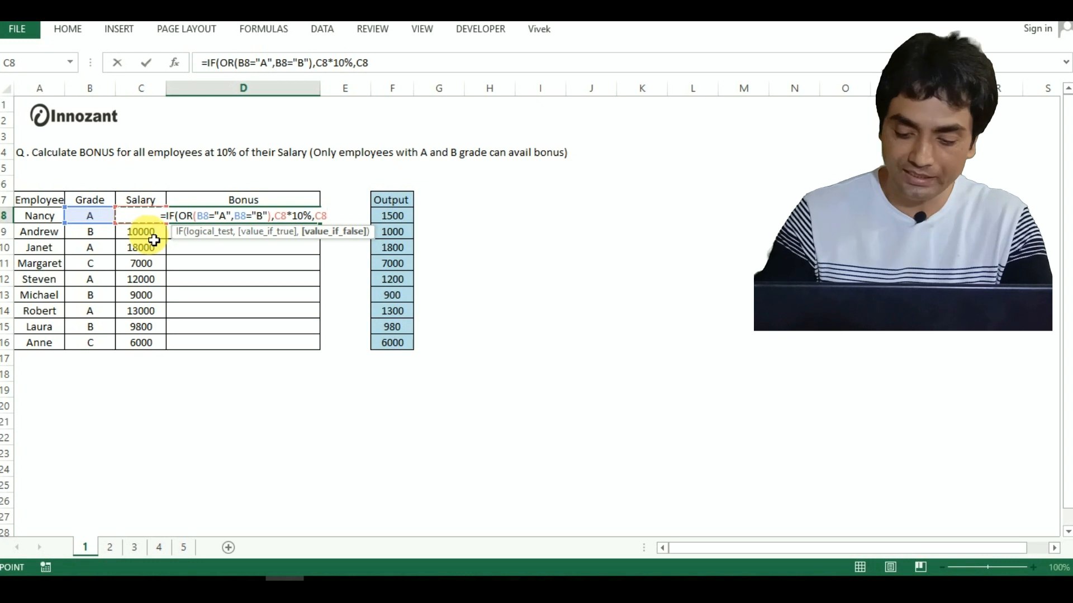
text())
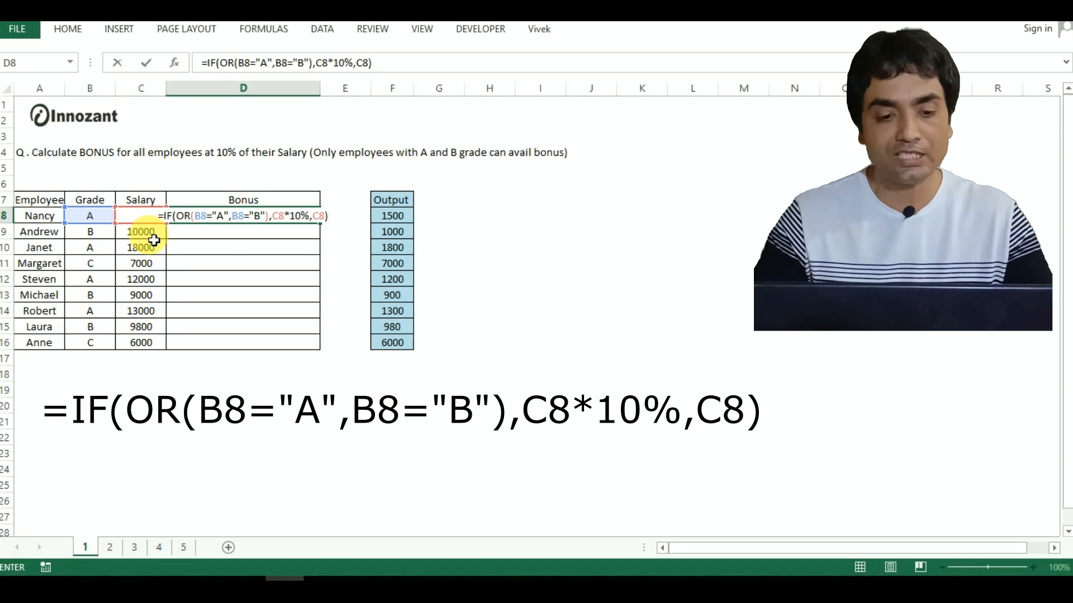
key(ctrl+Return)
Step: Fill the bonus formula down from D8 through D16
key(shift+Down)
key(shift+Down)
key(shift+Down)
key(shift+Down)
key(shift+Down)
key(shift+Down)
key(shift+Down)
key(shift+Down)
key(shift+Down)
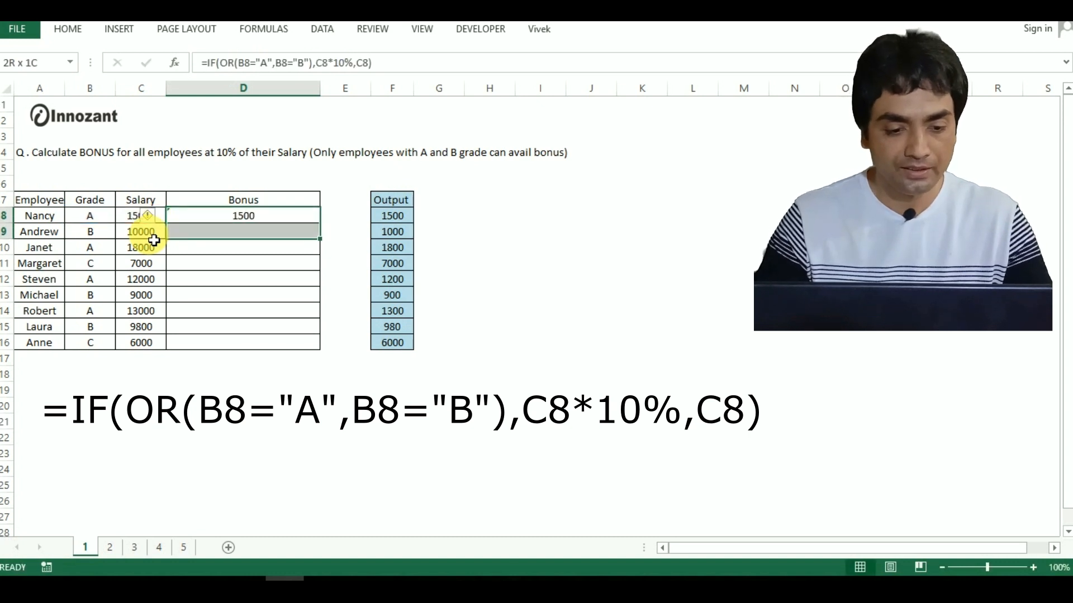
key(shift+Up)
key(ctrl+d)
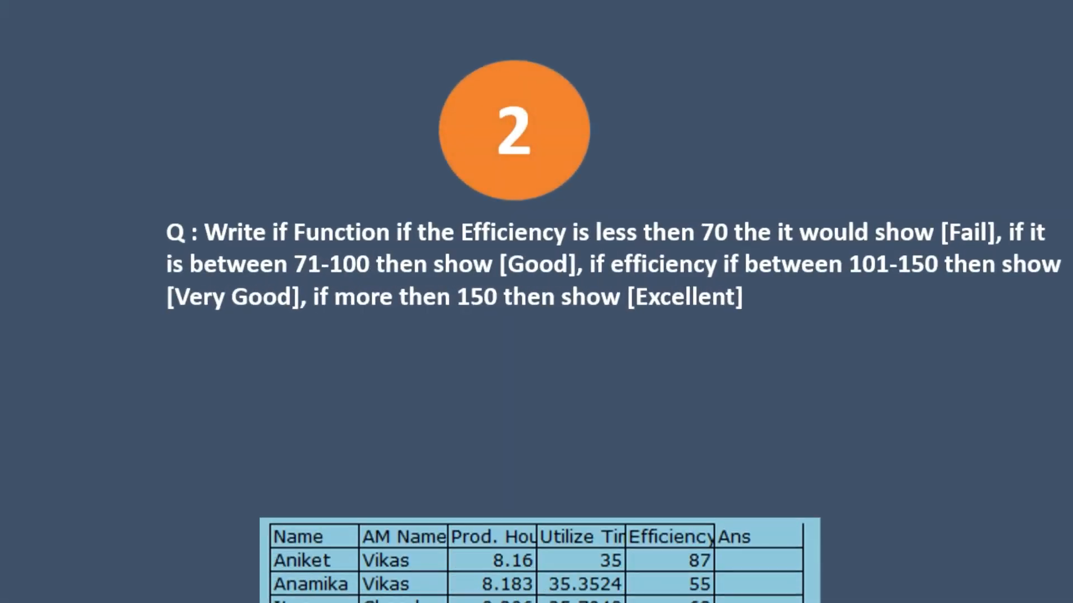
Step: On sheet 2, begin an IF formula in G12 that returns "FAIL" when F12<=70
click(110, 548)
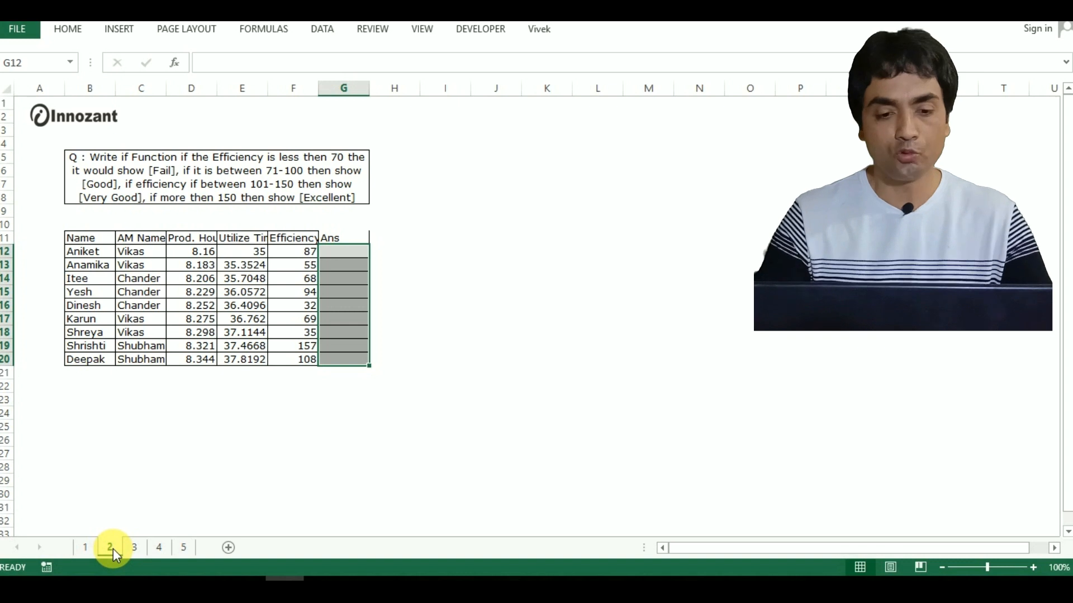
key(Right)
key(Right)
key(Left)
key(Left)
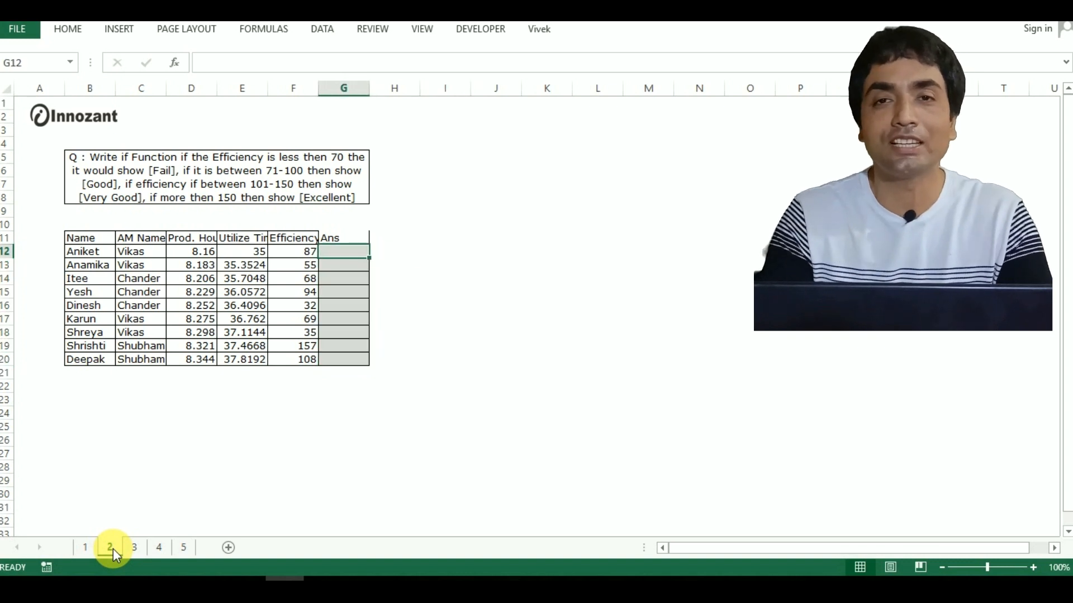
text(=IF()
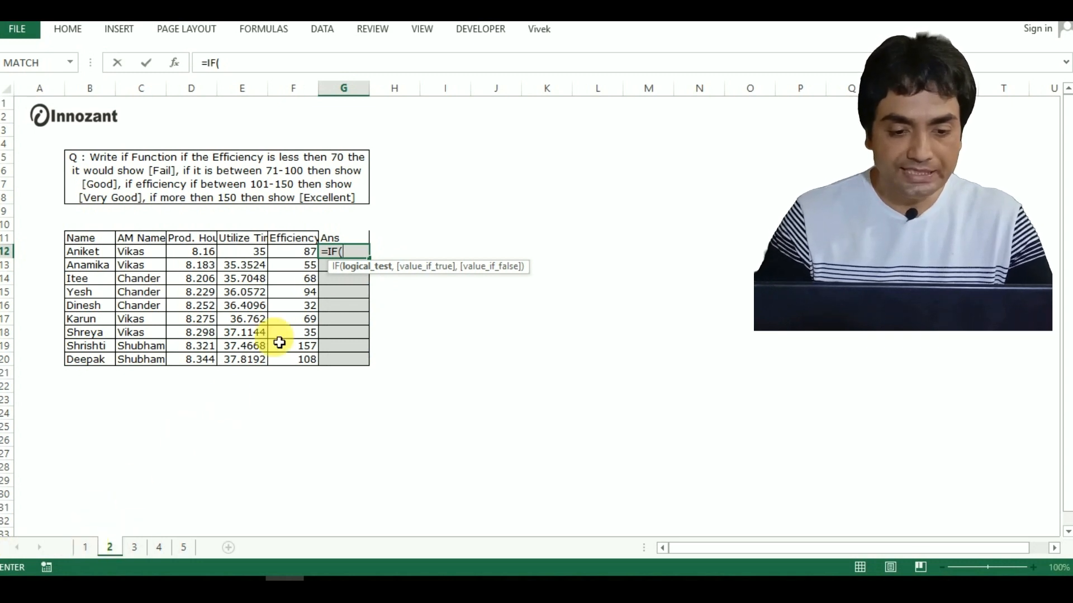
click(302, 257)
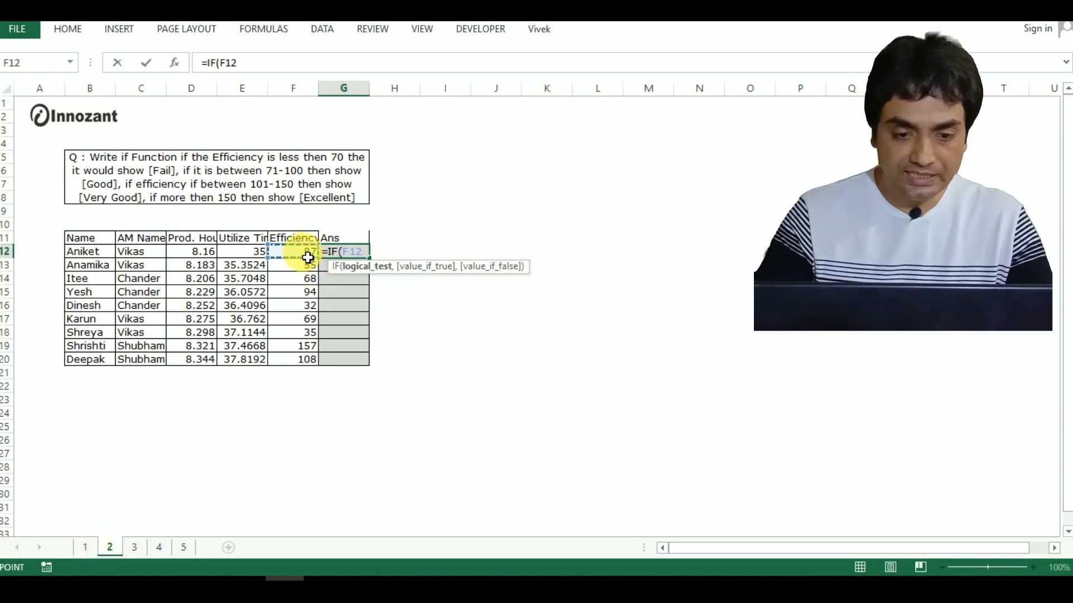
text(<=7)
text(1,)
key(BackSpace)
key(BackSpace)
text(0,)
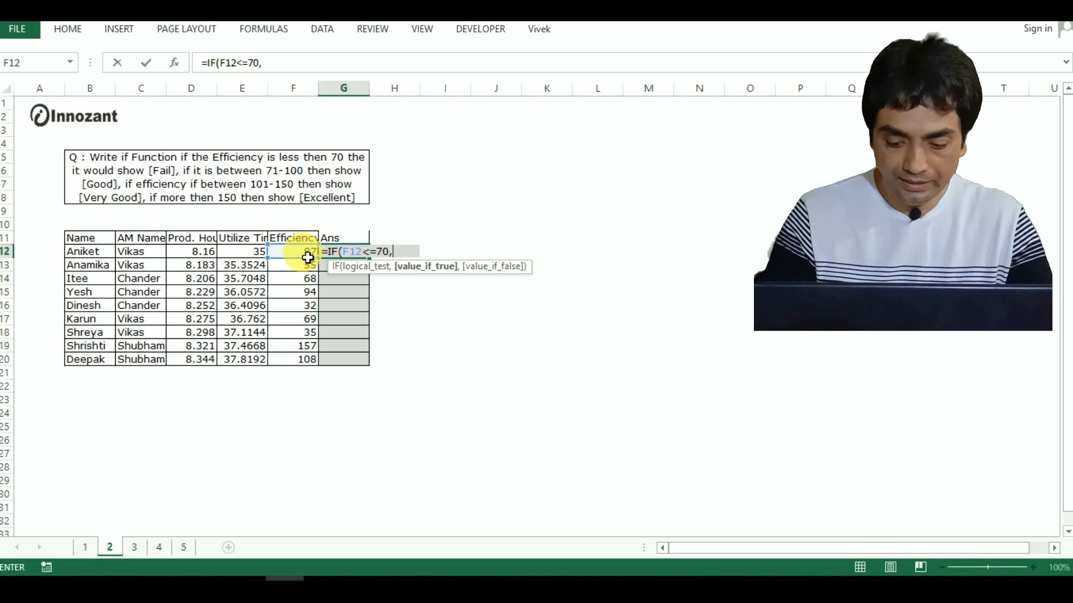
text("FAIL)
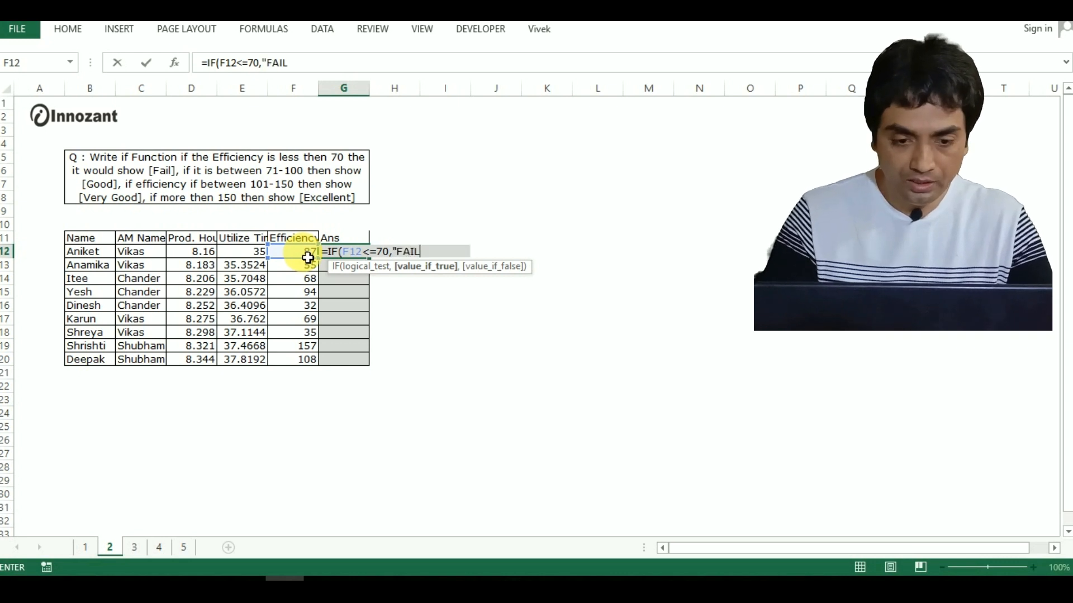
Step: Nest a second IF as the false value of the G12 formula, with the condition AND(F12>=71,F12<=100)
text(",IF)
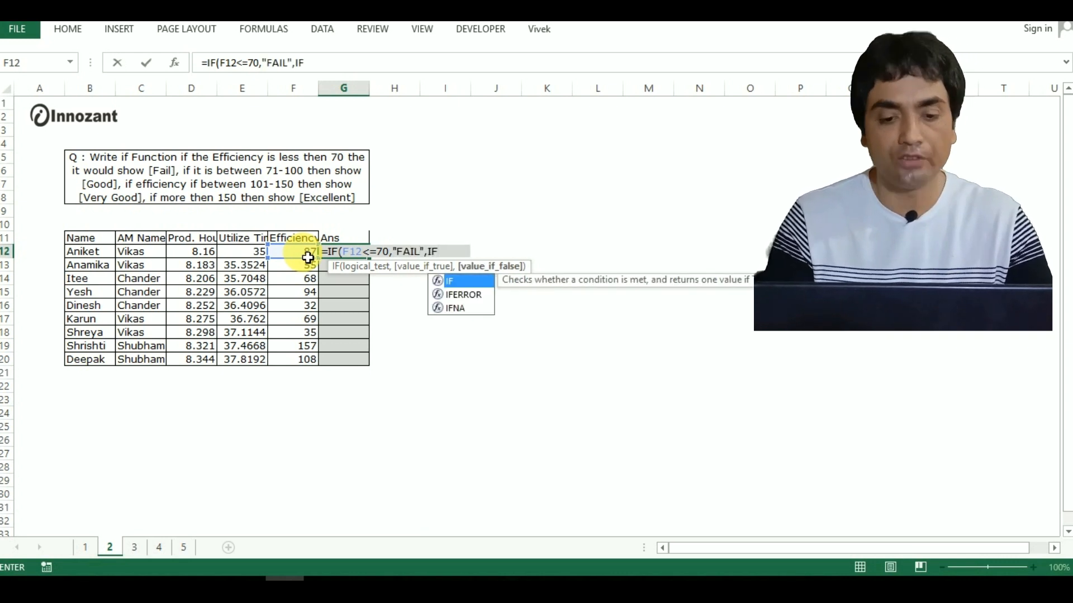
text(()
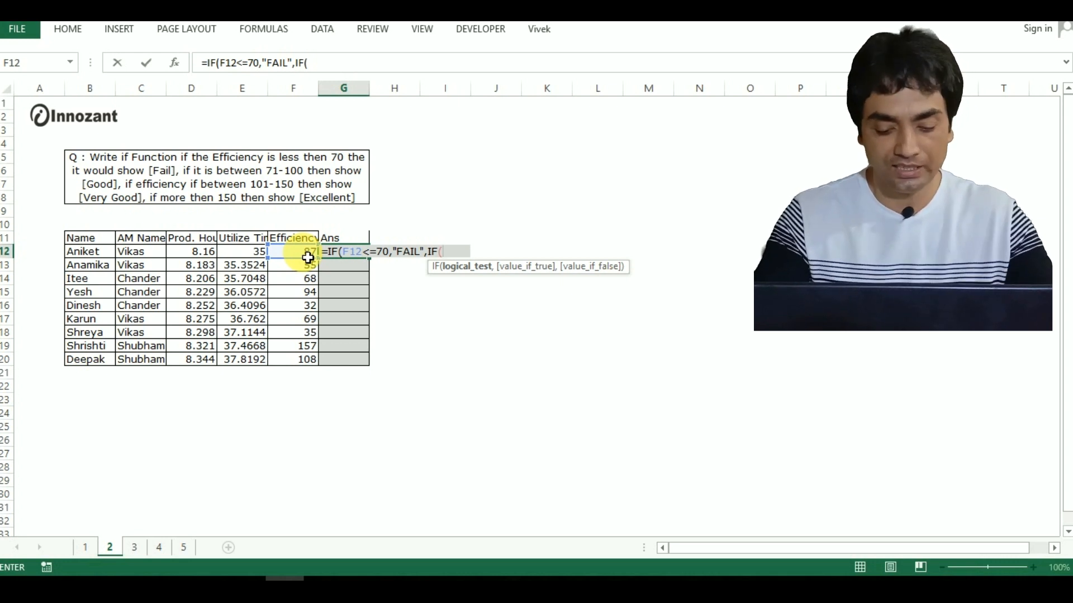
text(AND()
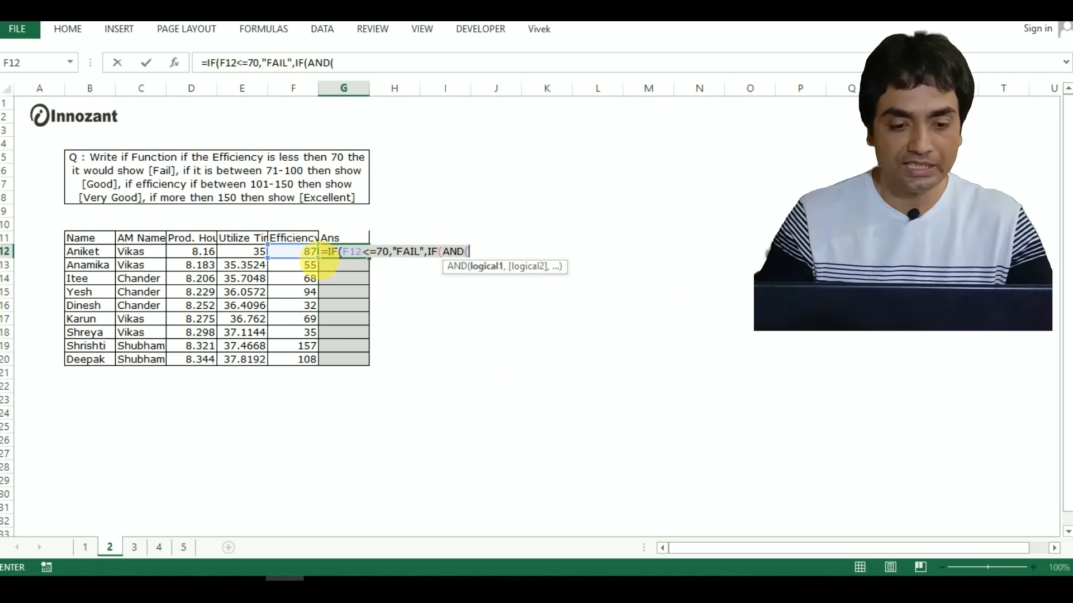
click(310, 250)
text(>)
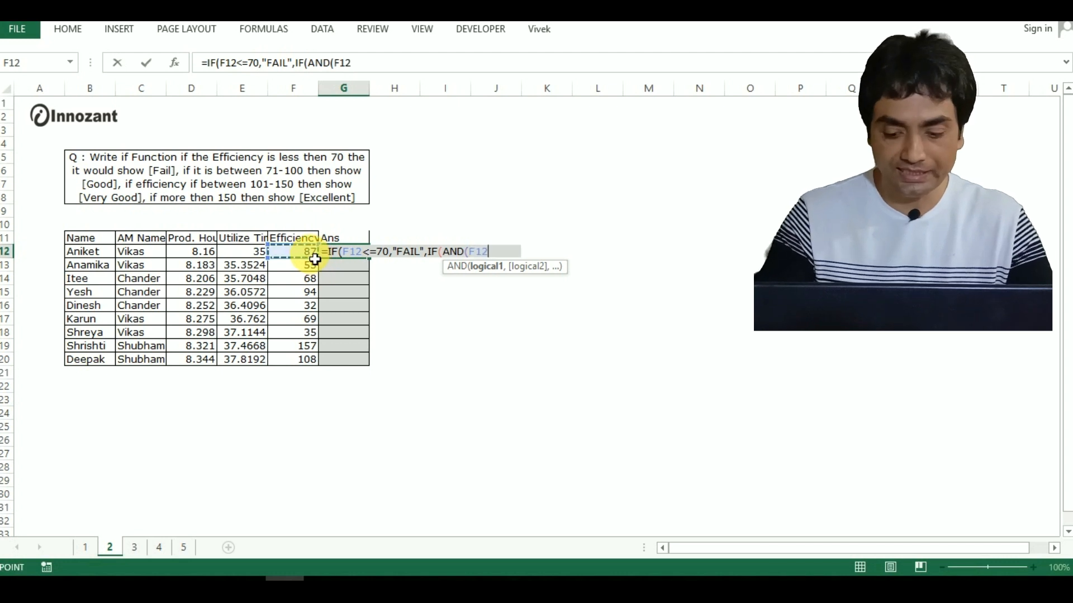
text(=7)
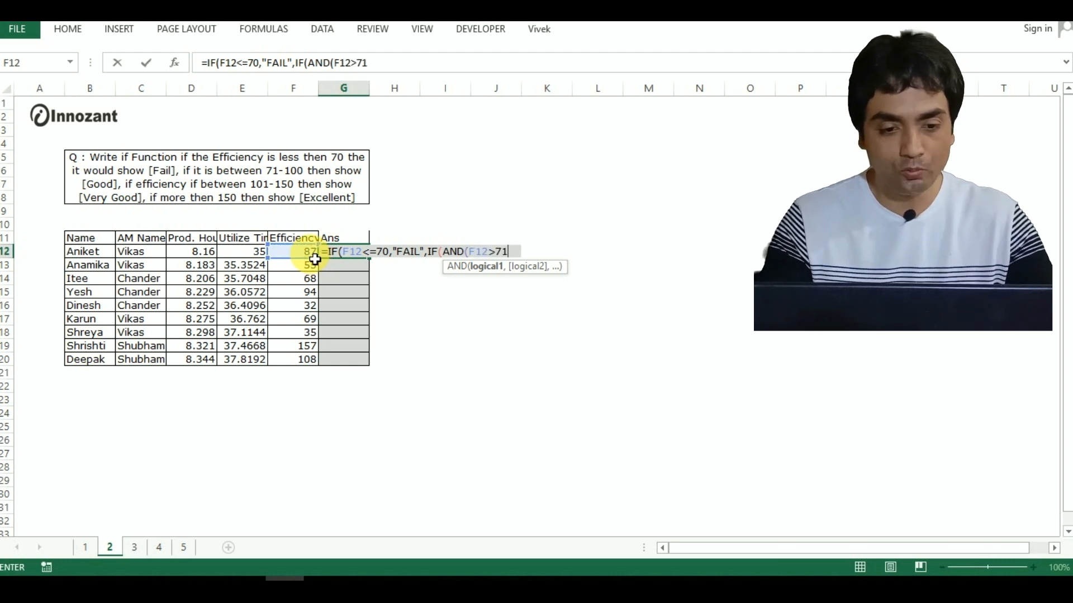
key(BackSpace)
key(BackSpace)
text(=71,)
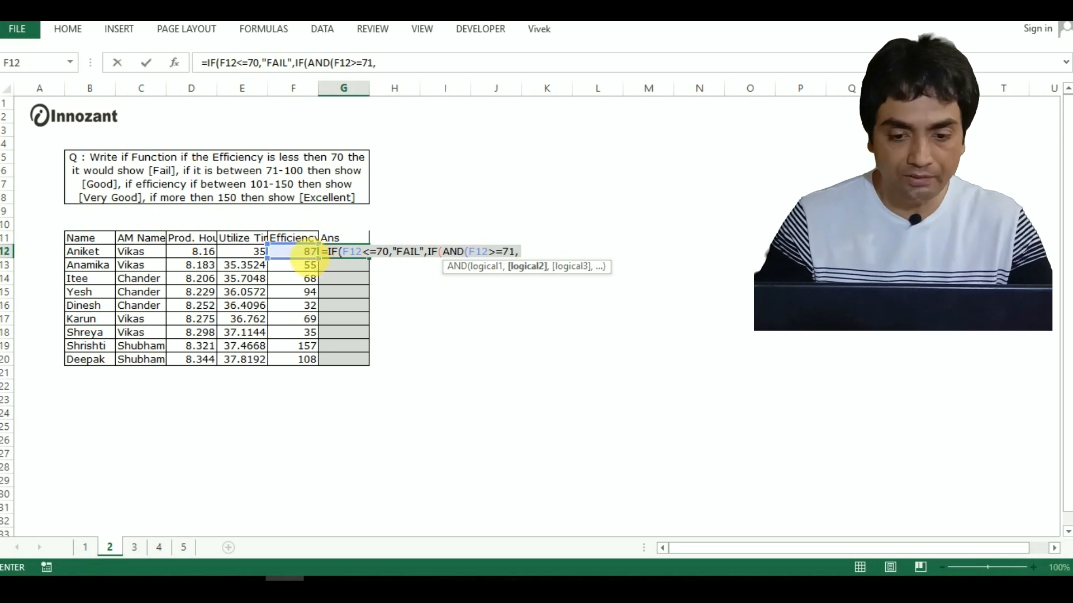
click(314, 258)
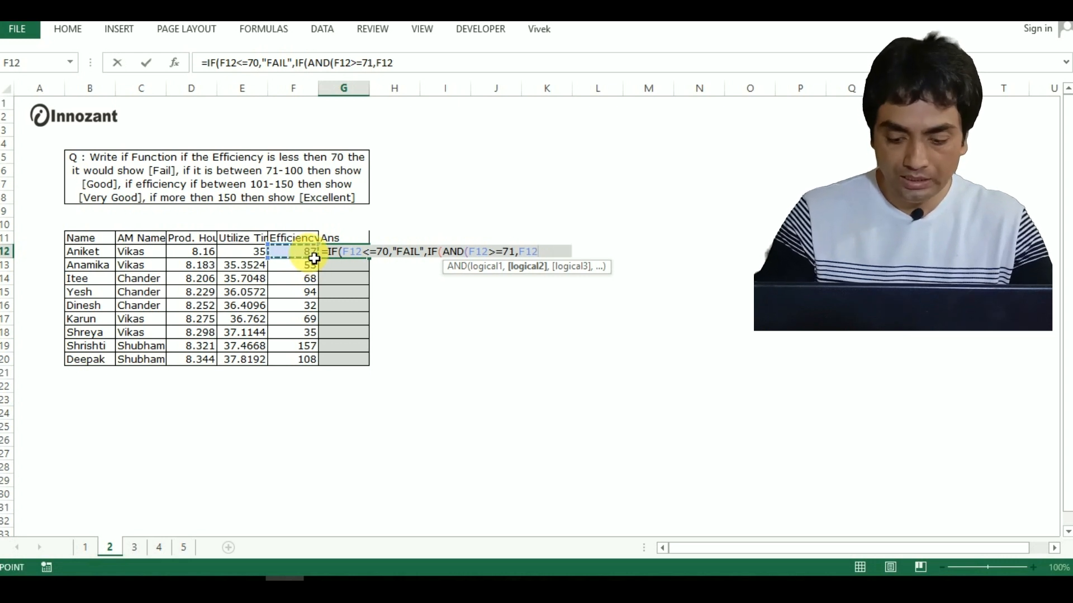
text(<=100)
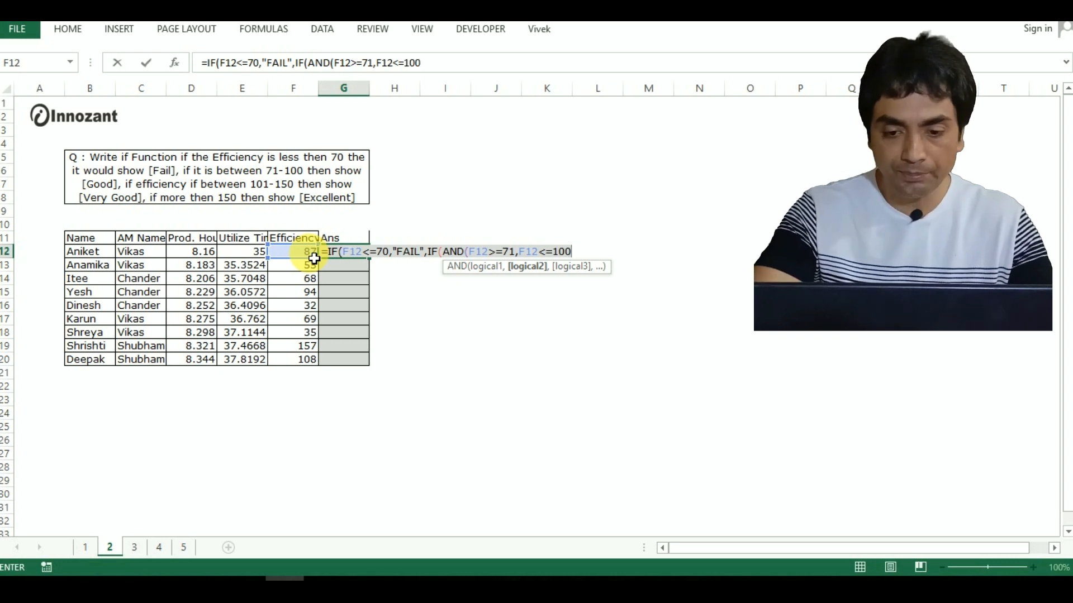
text(),)
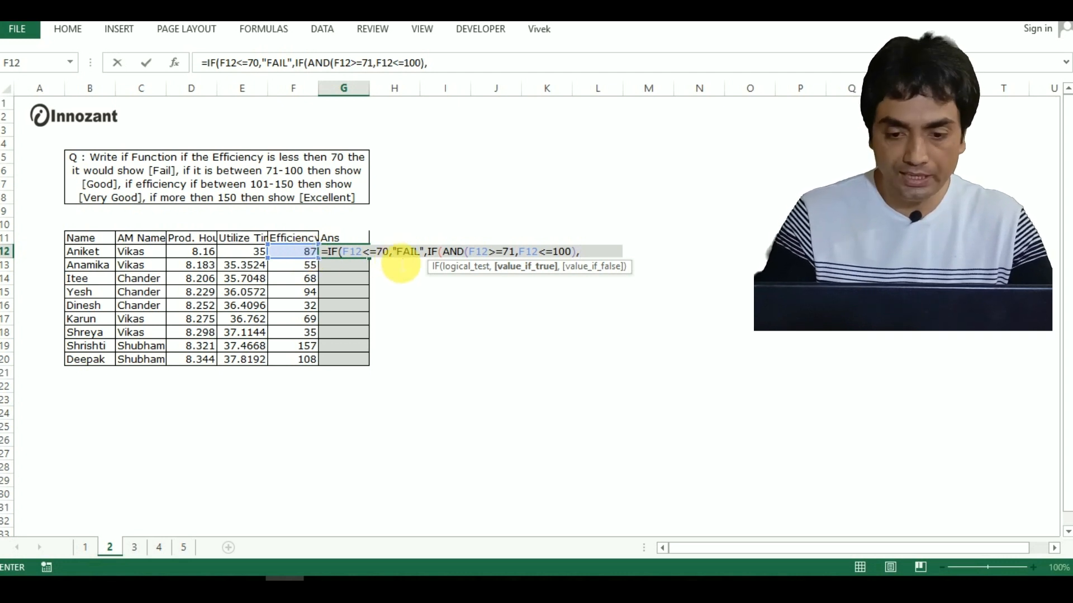
Step: In the G12 formula, return "GOOD" for the second IF and nest a third IF with the condition AND(F12>=101,F12<=150)
text(")
text(GO)
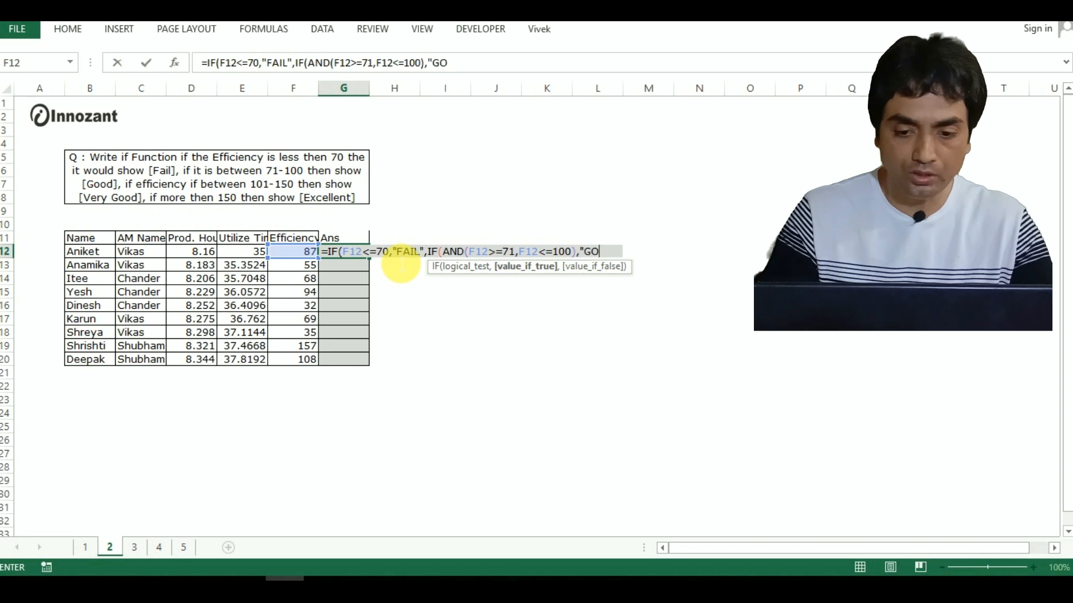
text(OD",IF(AND()
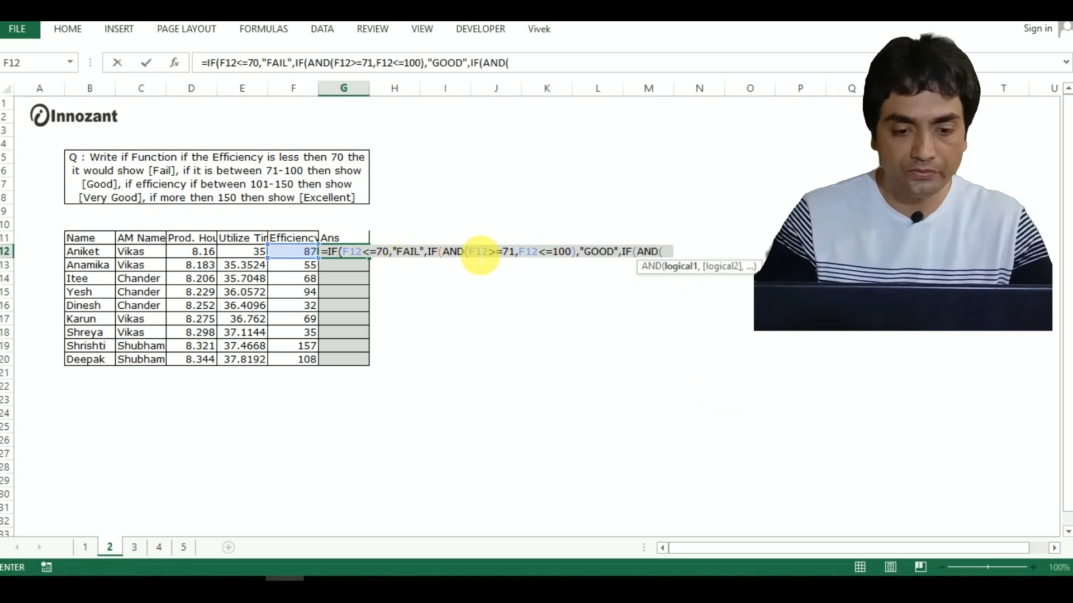
click(314, 256)
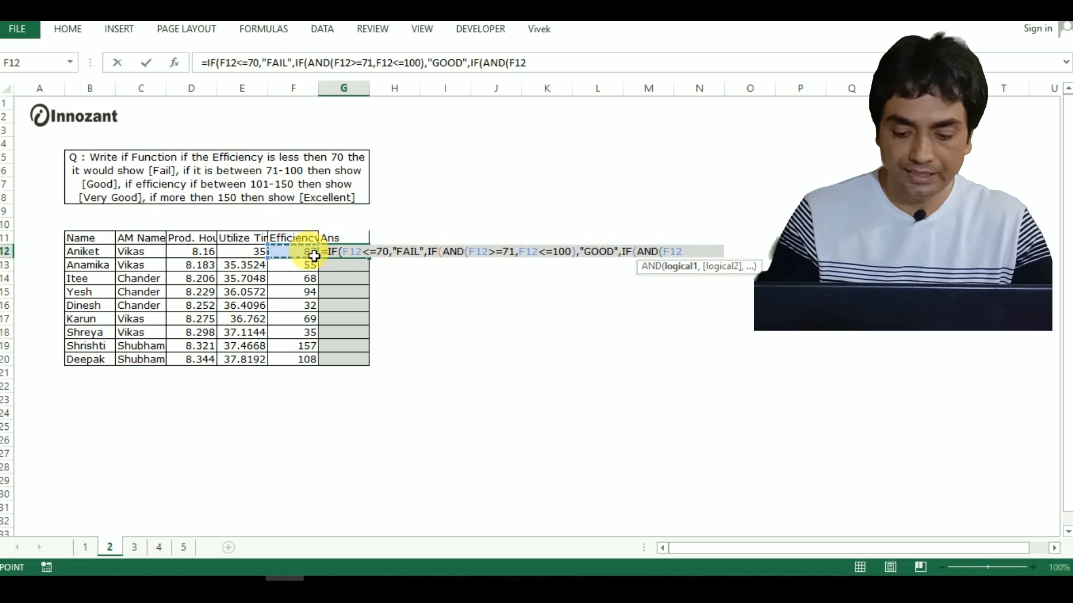
text(>=101,)
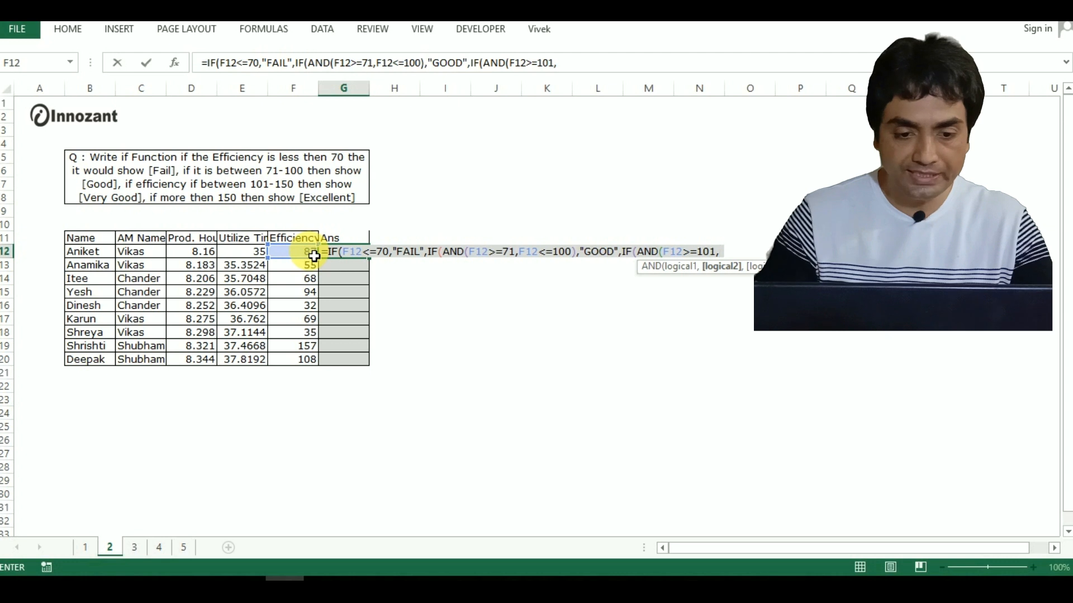
click(311, 257)
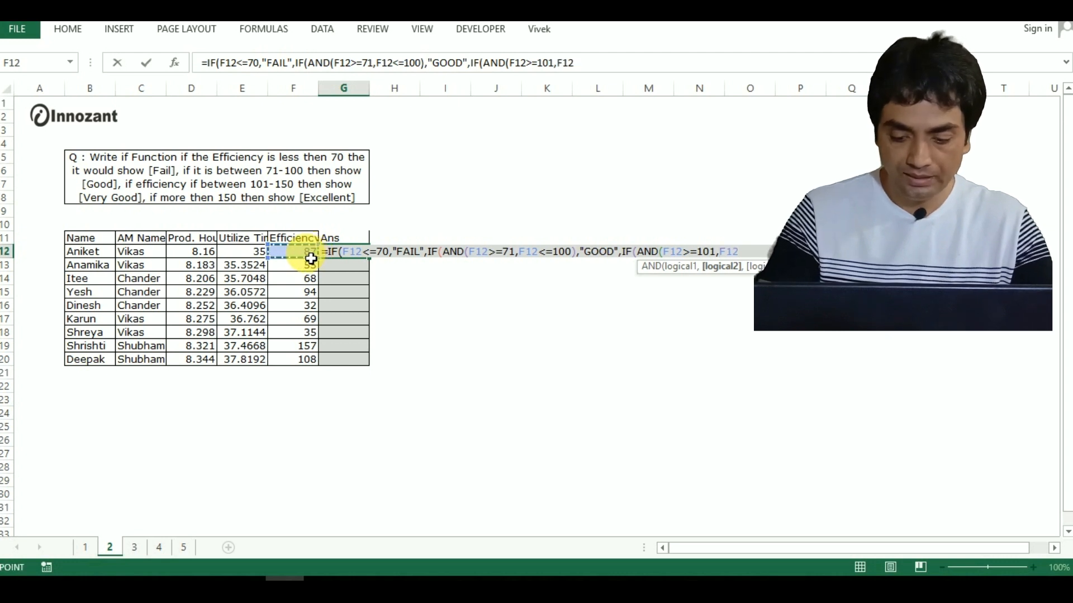
text(<=150)
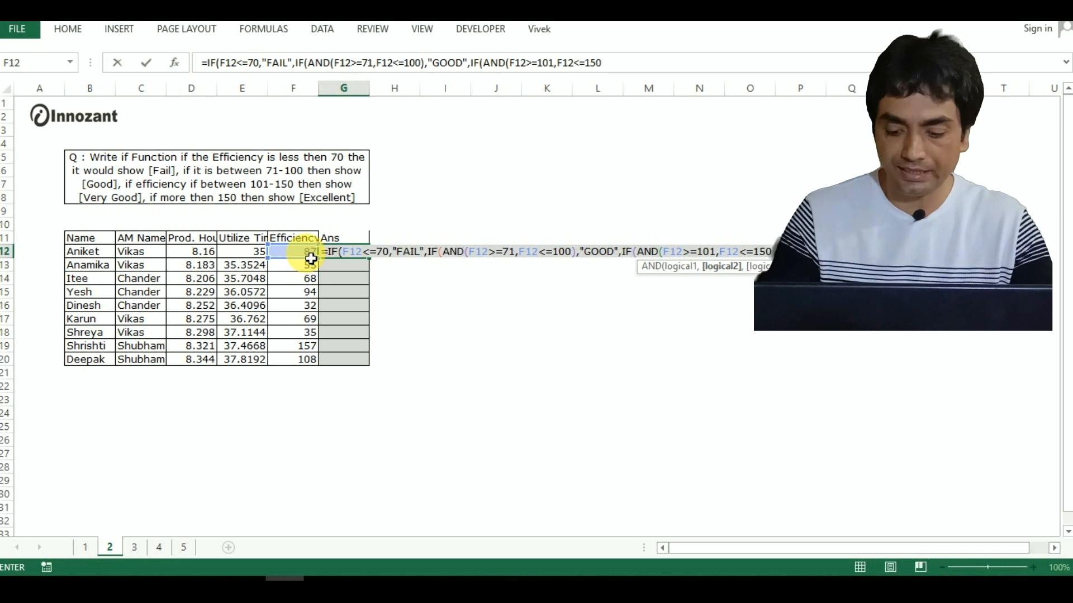
text())
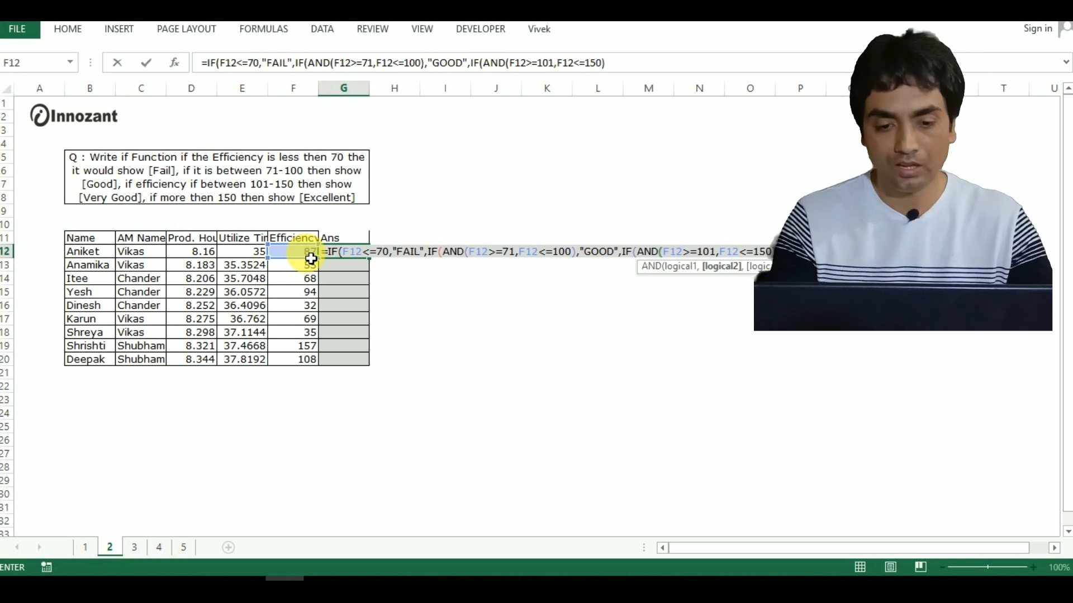
Step: Complete the G12 formula so the third IF returns "VERY GOOD" when true and "EXCELLENT" otherwise
text(,"VERY)
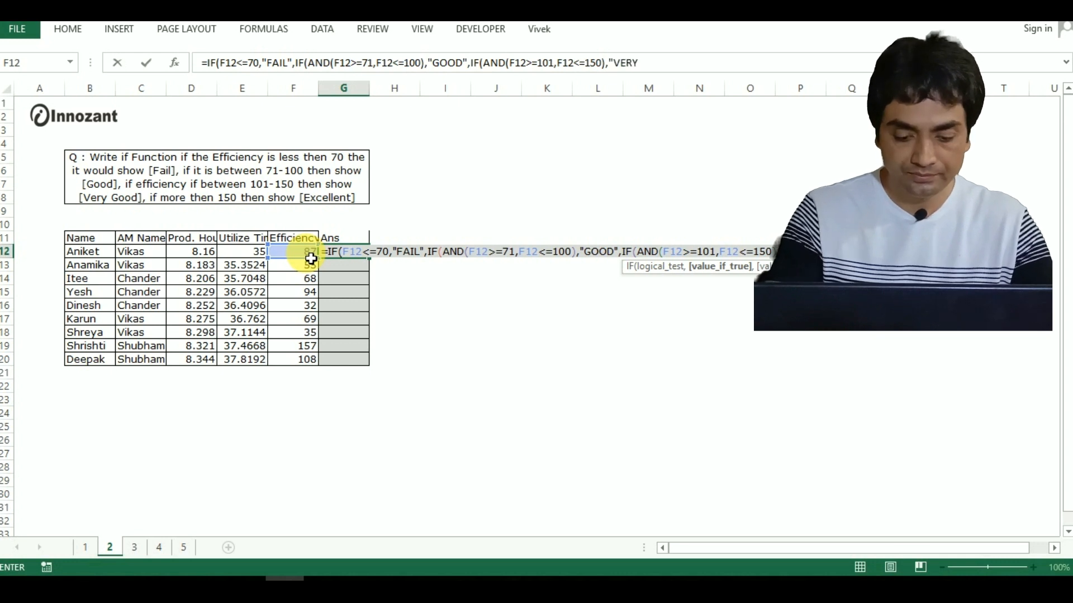
text( GOOD",)
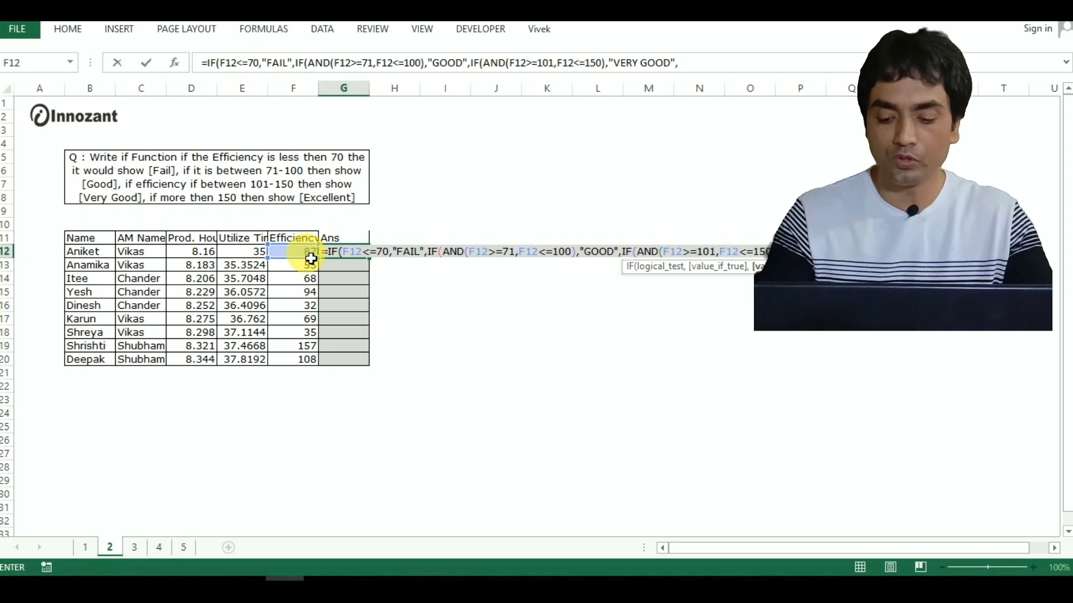
text("EXCEE)
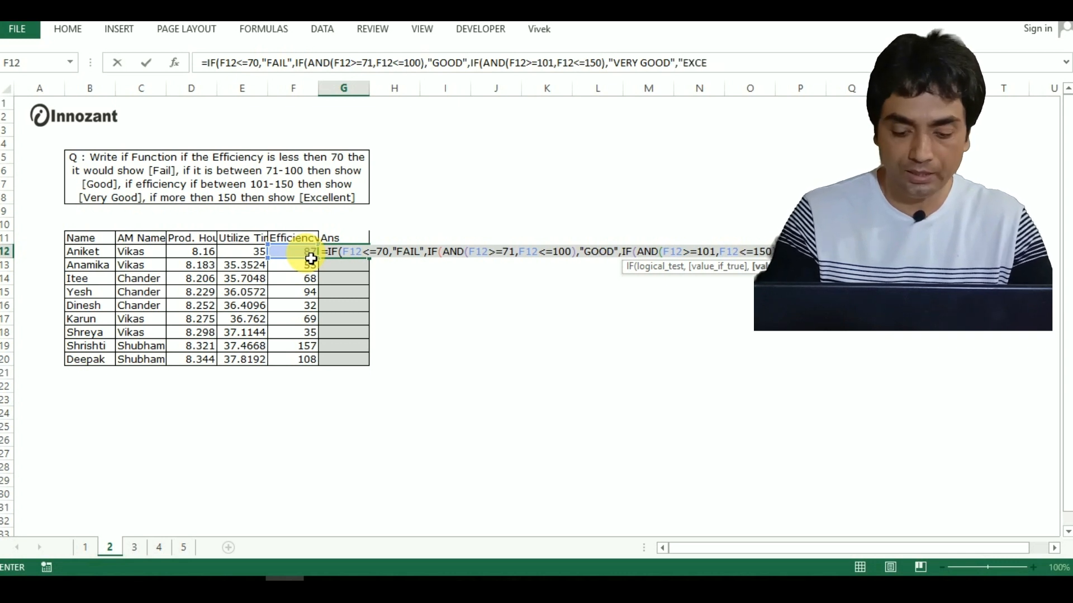
text(LLENT"))))
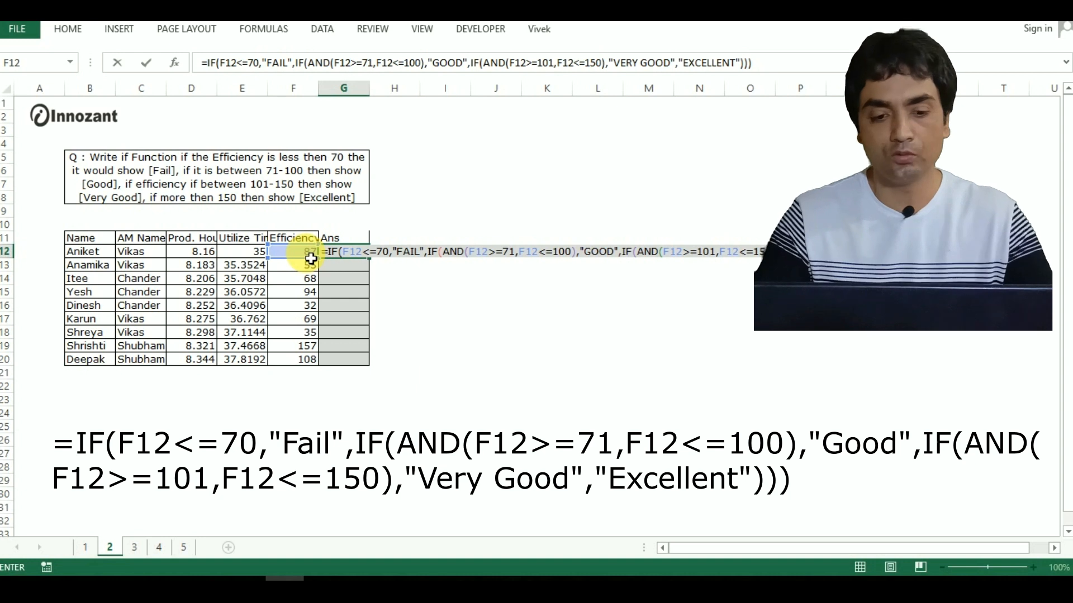
key(Return)
Step: Fill the efficiency rating formula down from G12 through G20 and open G12's formula for review
key(Up)
key(shift+Down)
key(shift+Down)
key(shift+Down)
key(shift+Down)
key(shift+Down)
key(shift+Down)
key(shift+Down)
key(shift+Down)
key(ctrl+d)
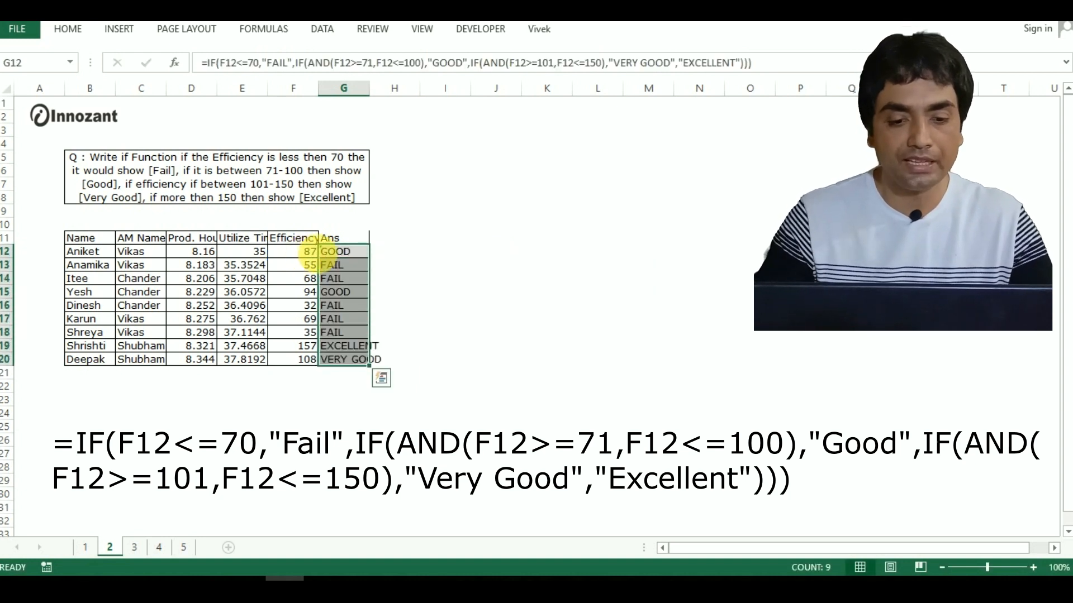
click(340, 253)
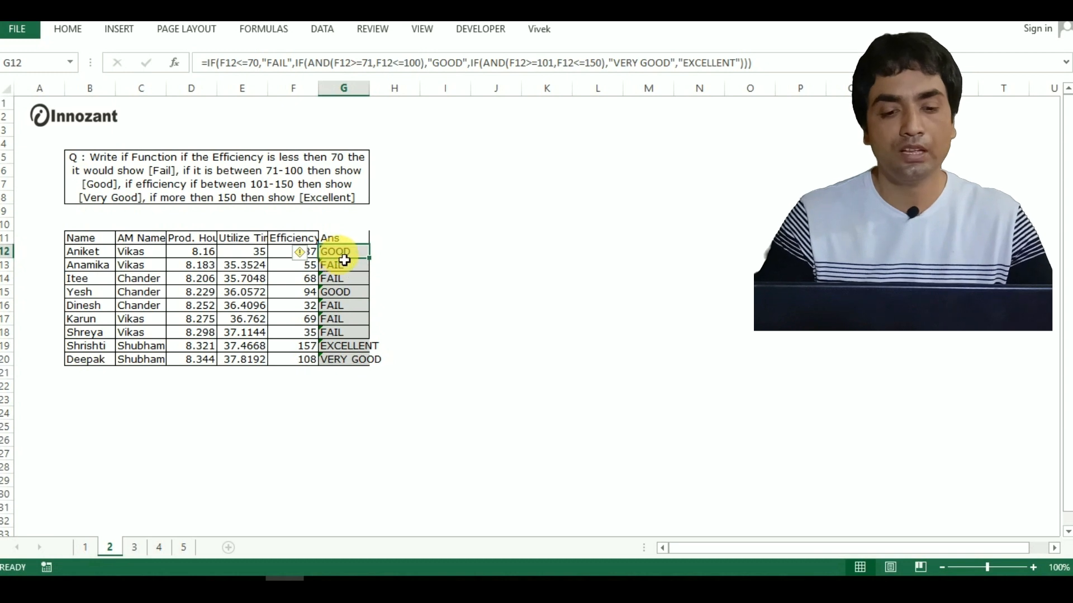
double_click(342, 255)
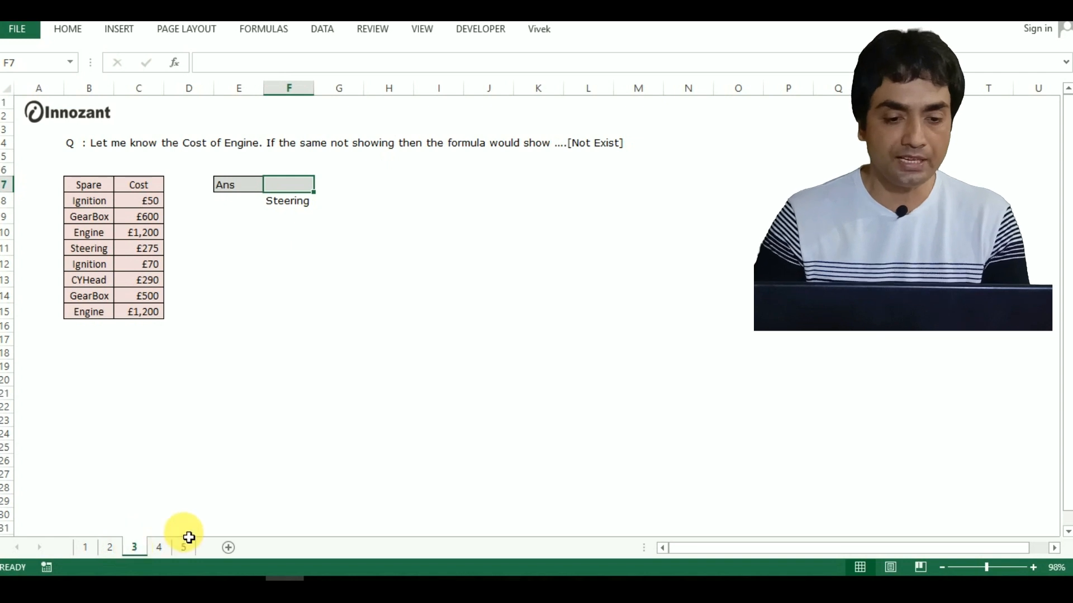
Step: On sheet 3, choose Engine as the spare in cell F8
click(306, 209)
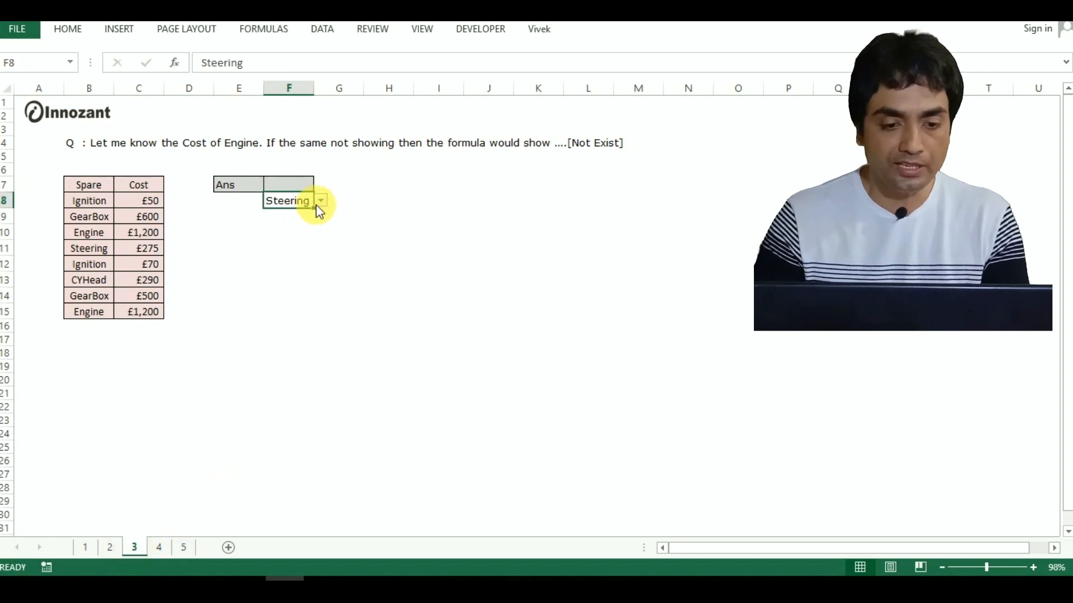
click(317, 202)
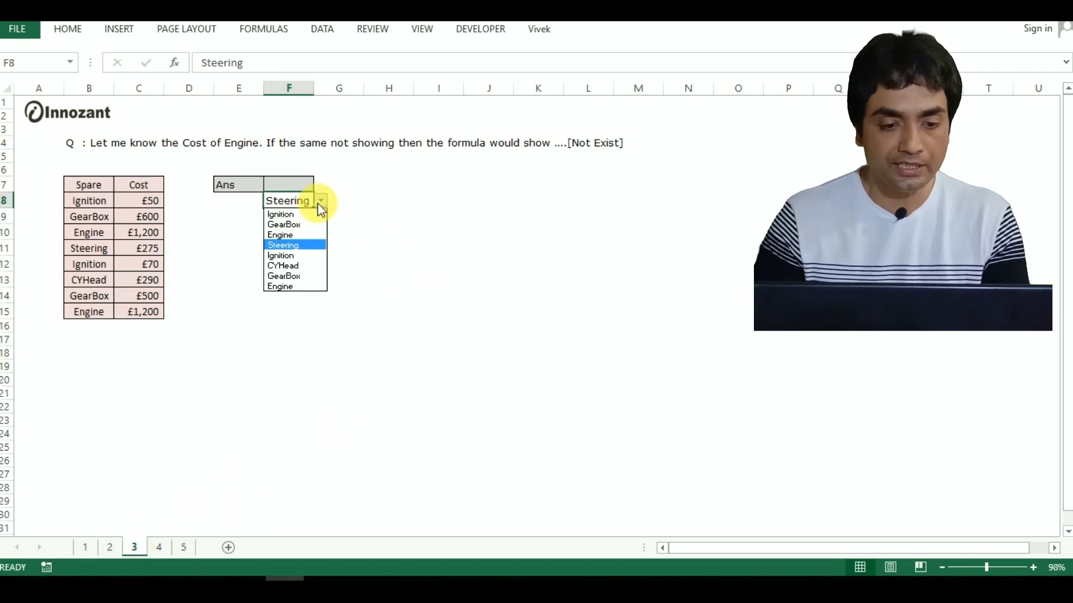
click(291, 235)
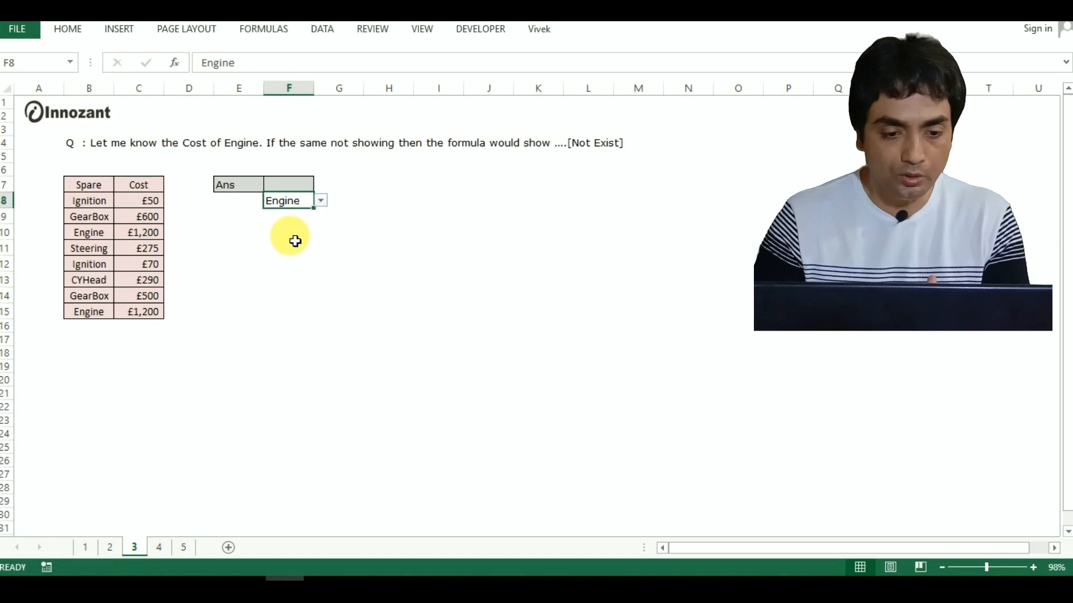
Step: Examine the Engine costs in C10 and C15, the empty answer cell F7 and the spare choices in F8
click(295, 184)
click(151, 238)
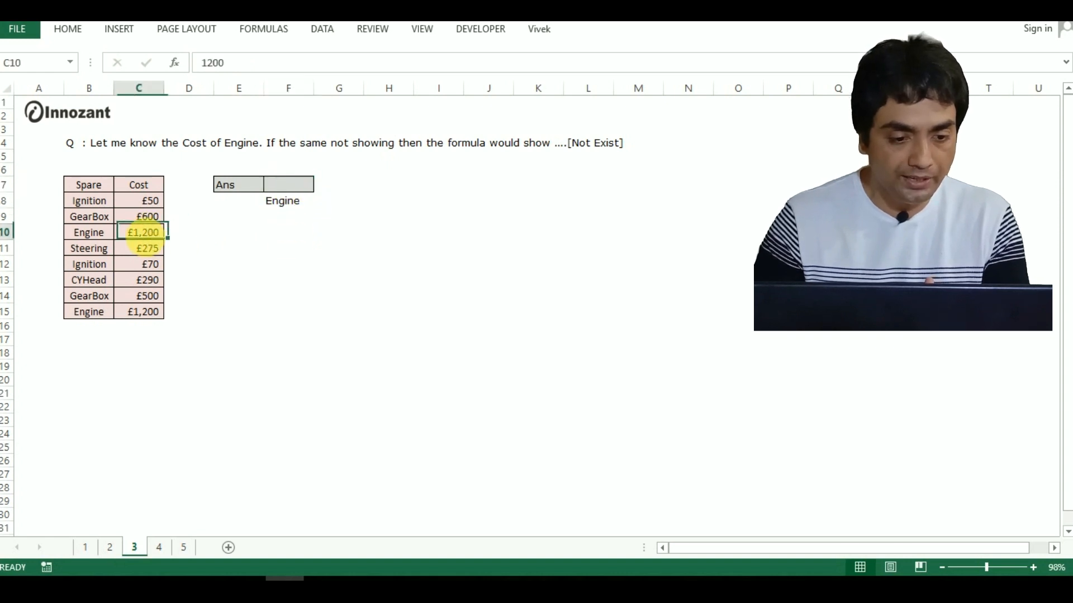
click(149, 311)
click(281, 186)
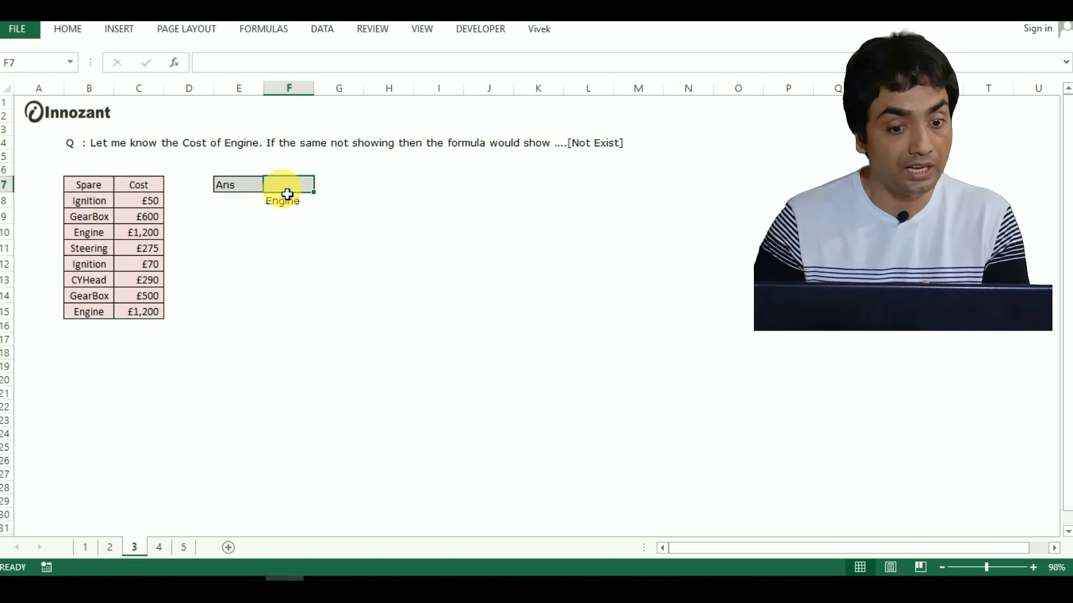
click(290, 200)
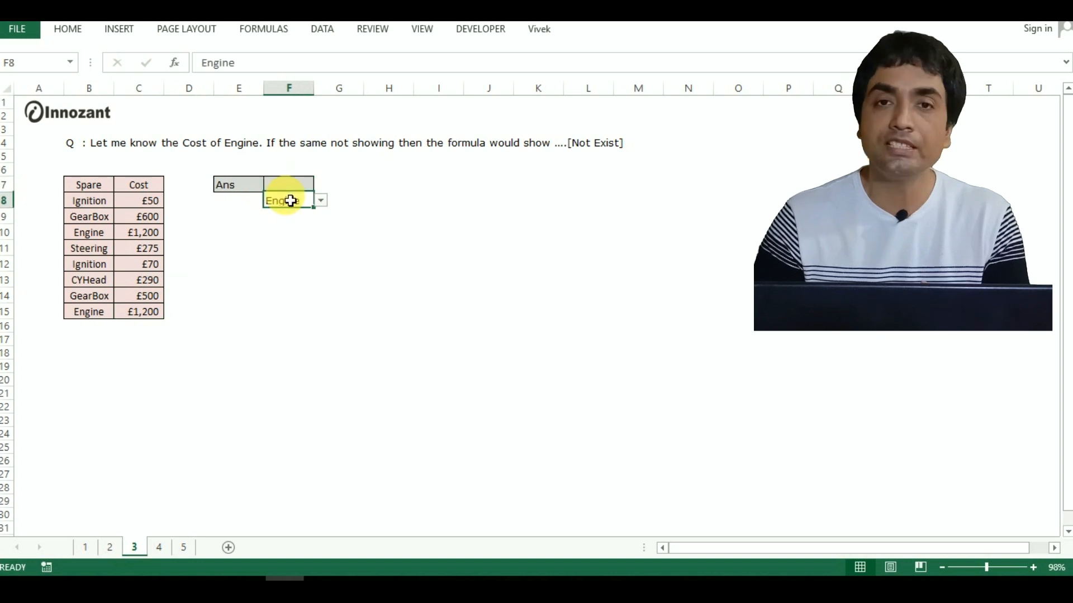
click(320, 202)
click(298, 185)
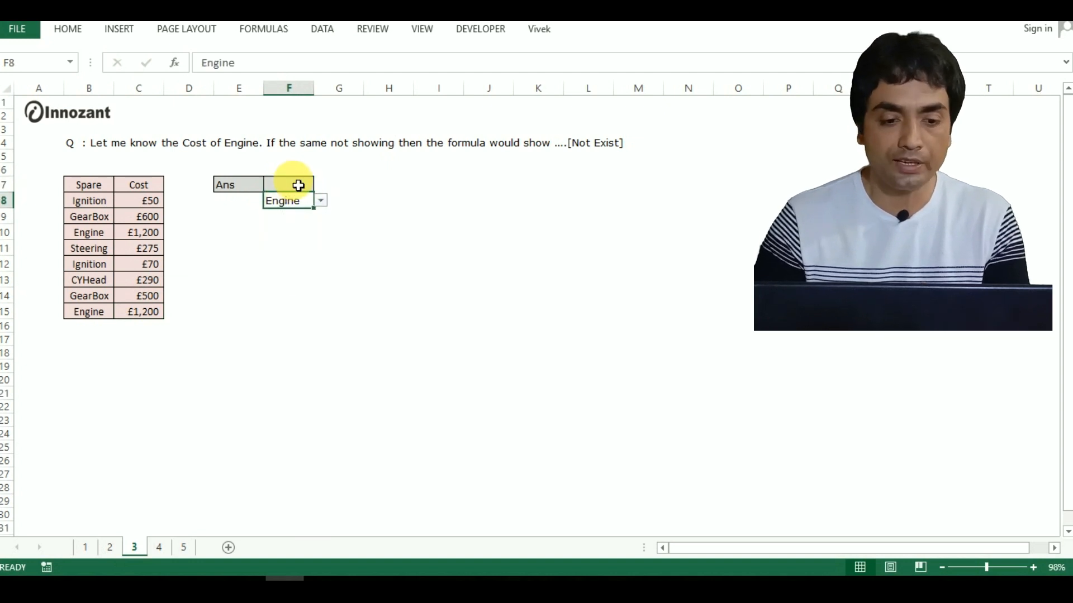
Step: Begin an IF formula in answer cell F7 with the condition F8="ENGINE"
click(298, 186)
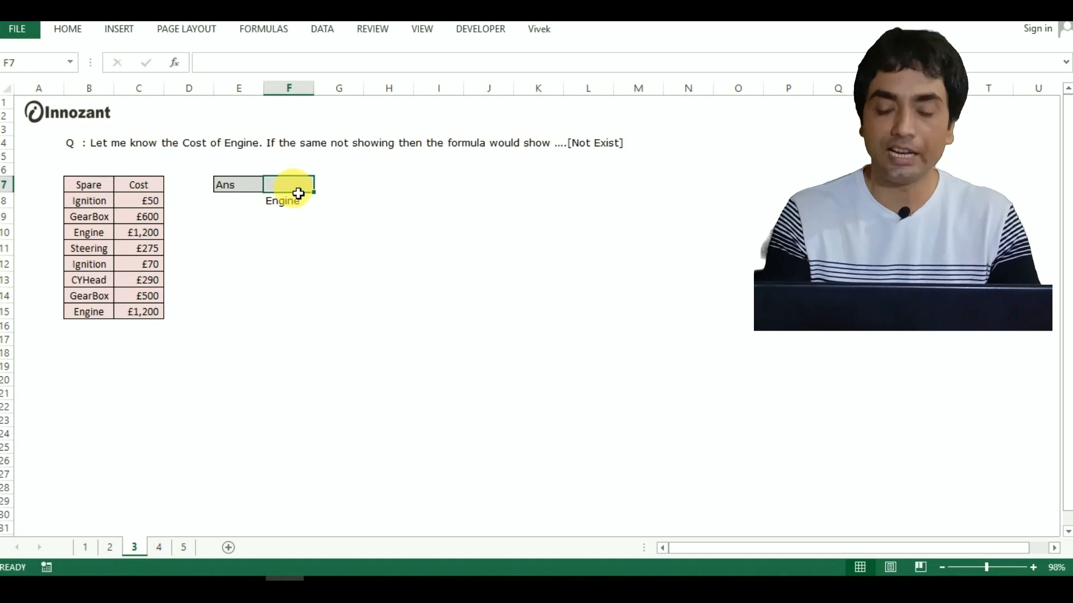
text(=)
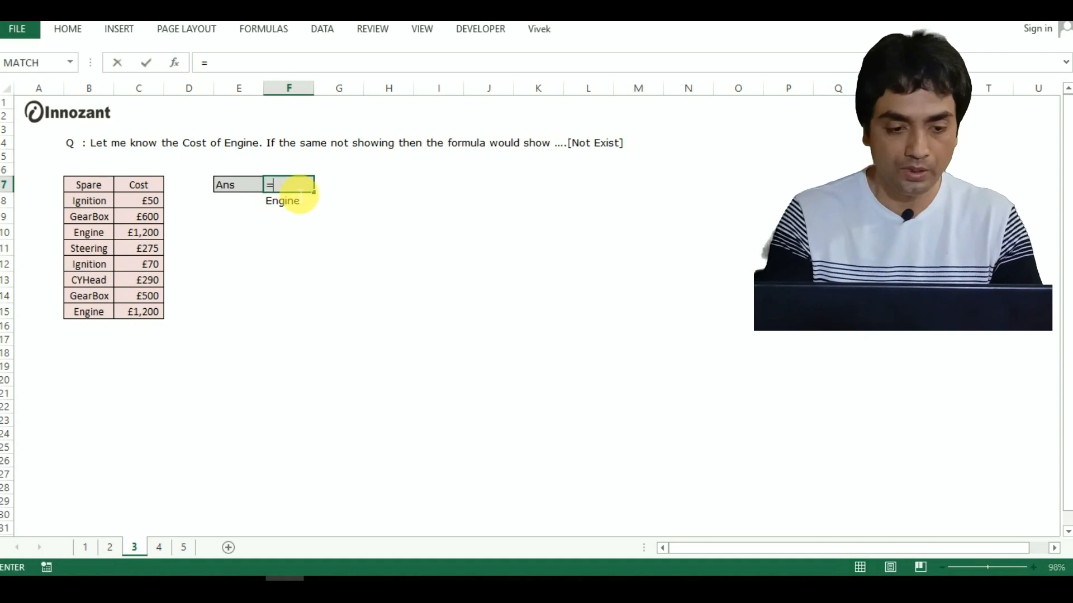
text(IF()
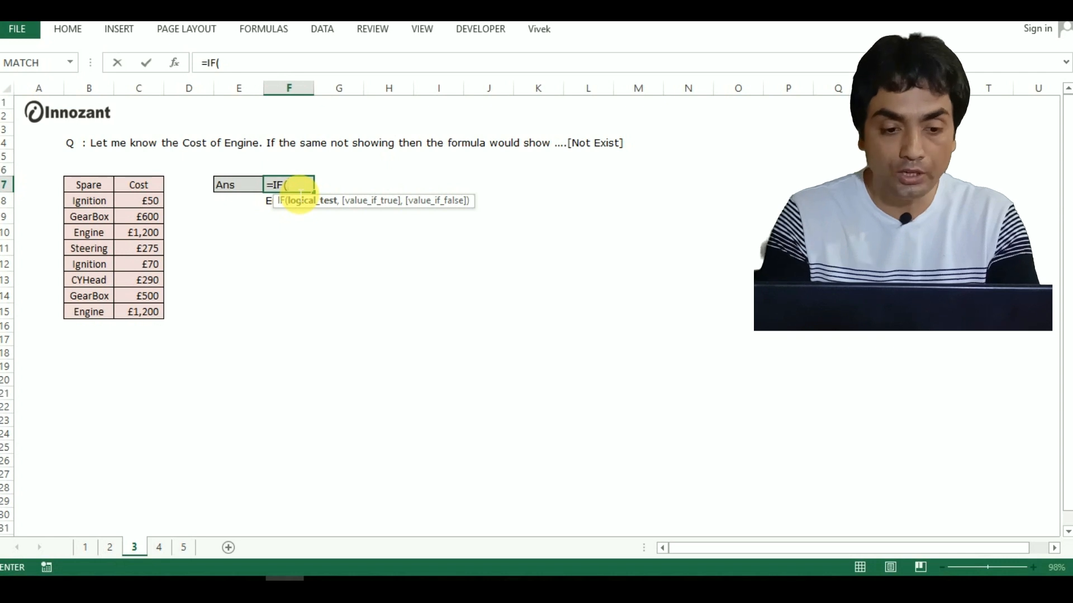
click(273, 204)
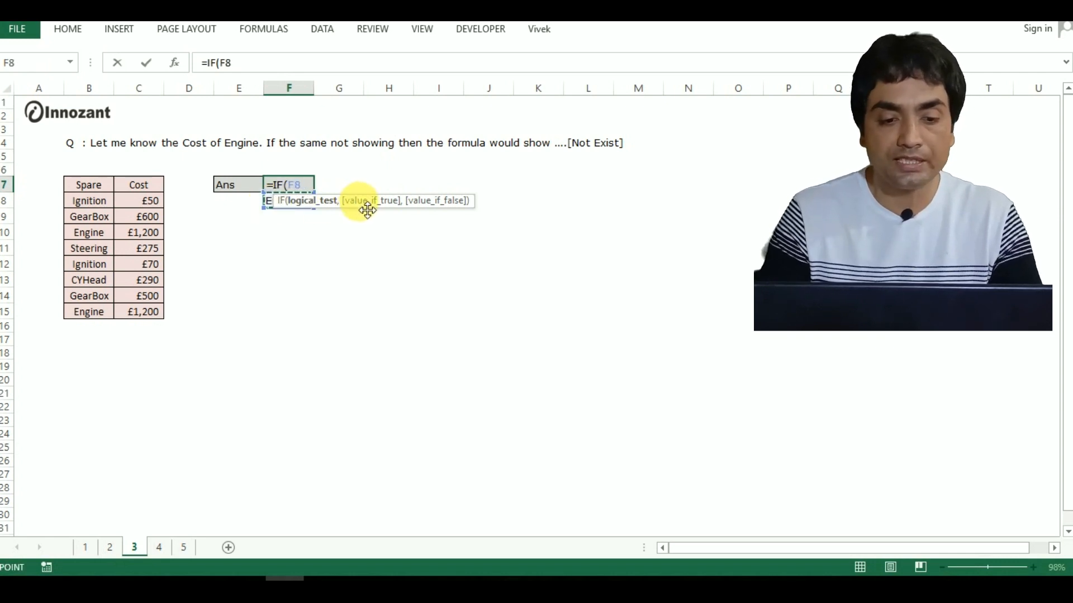
drag(360, 202, 461, 191)
text(=)
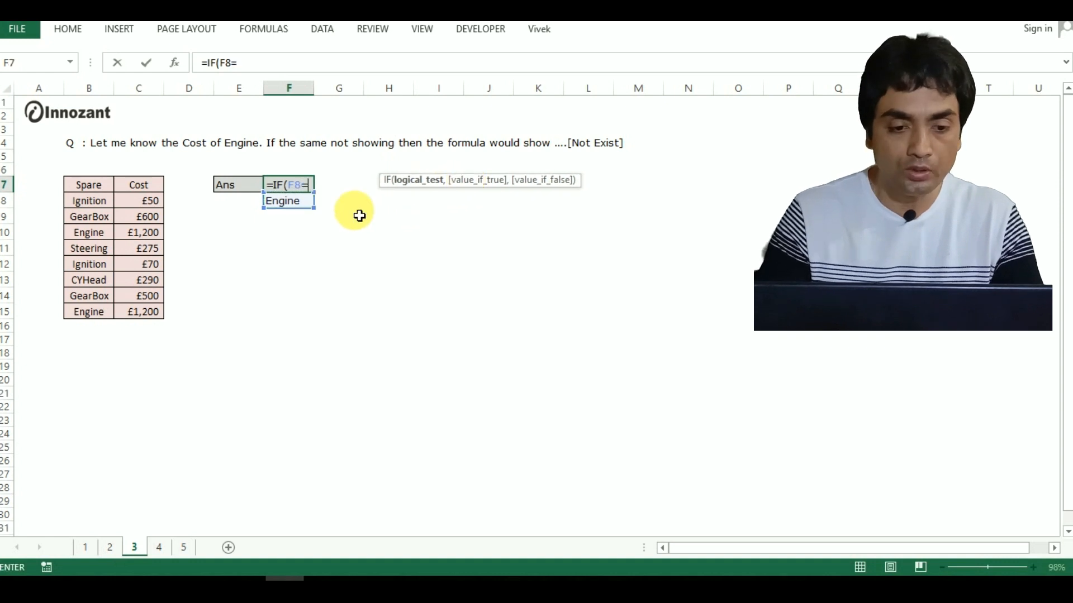
text("ENG)
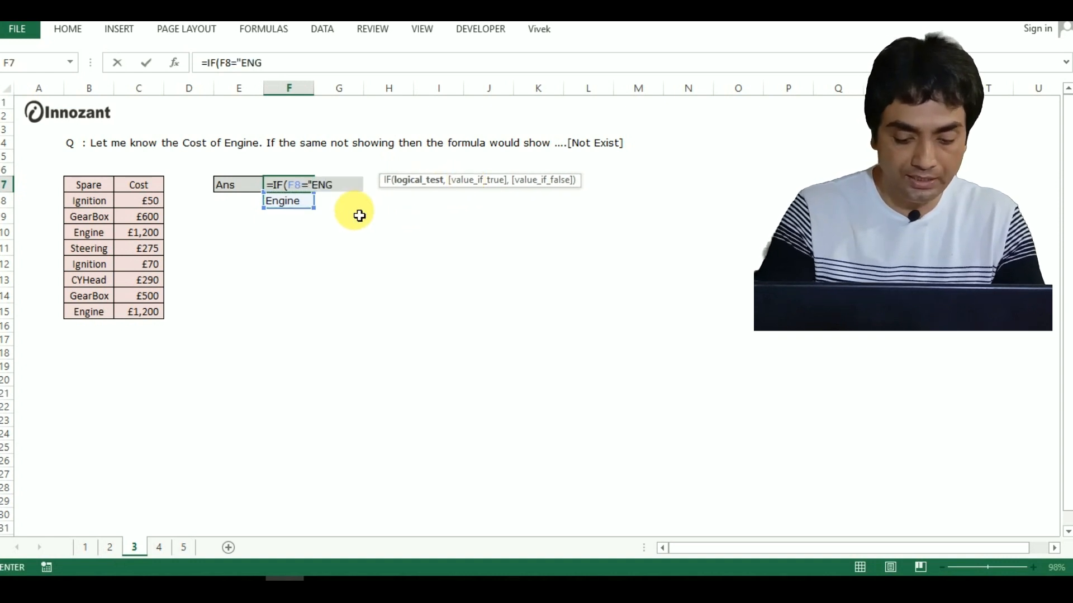
text(INE)
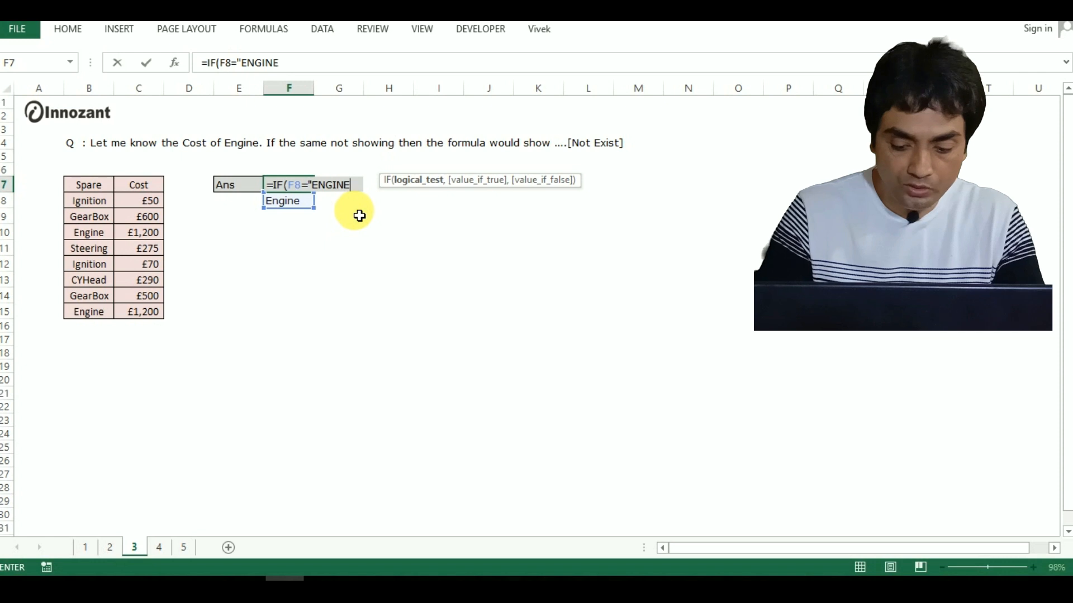
text(")
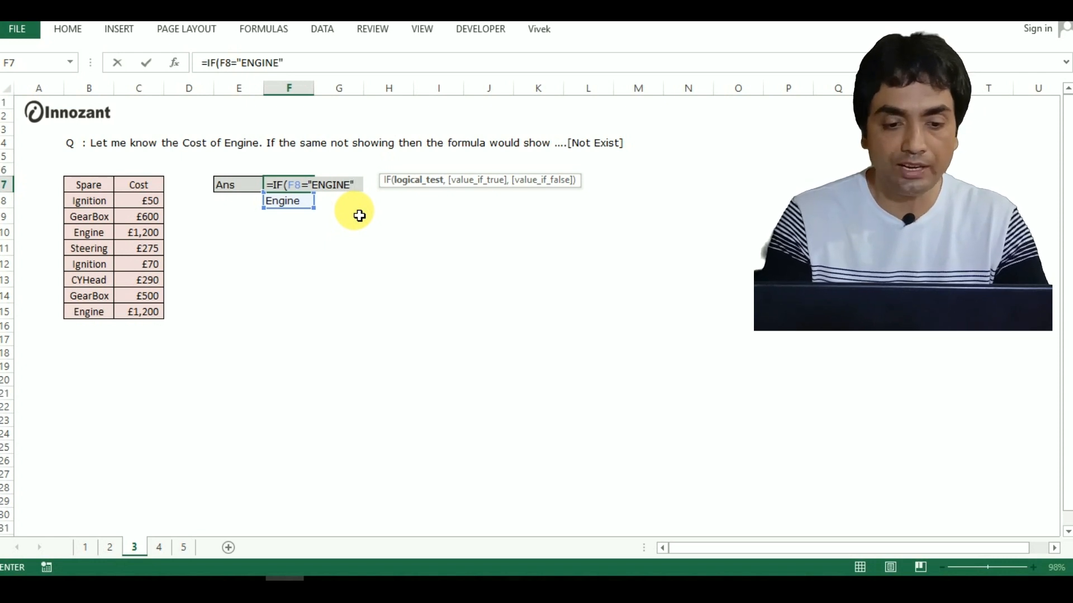
text(,)
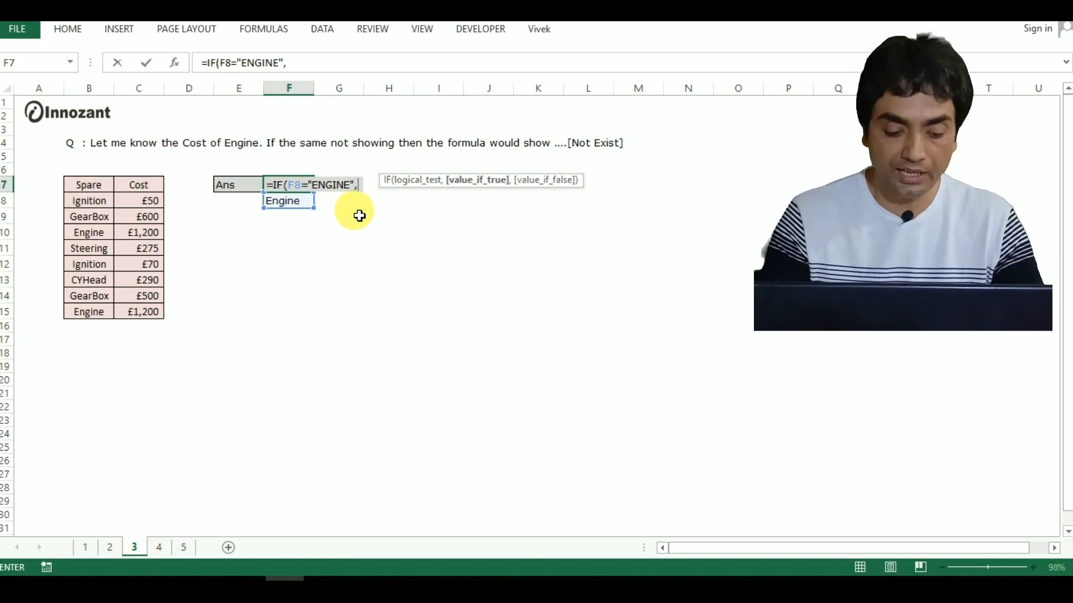
Step: Add a SUMIF as the IF formula's true value in F7, using the absolute spare range $B$8:$B$15
text(SUMIF()
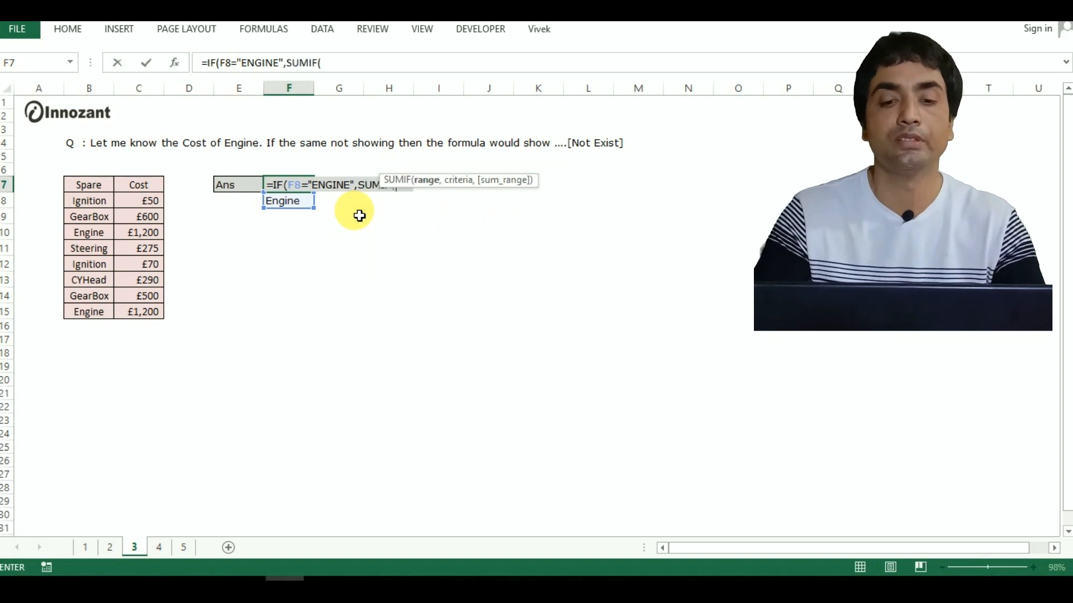
drag(448, 180, 458, 286)
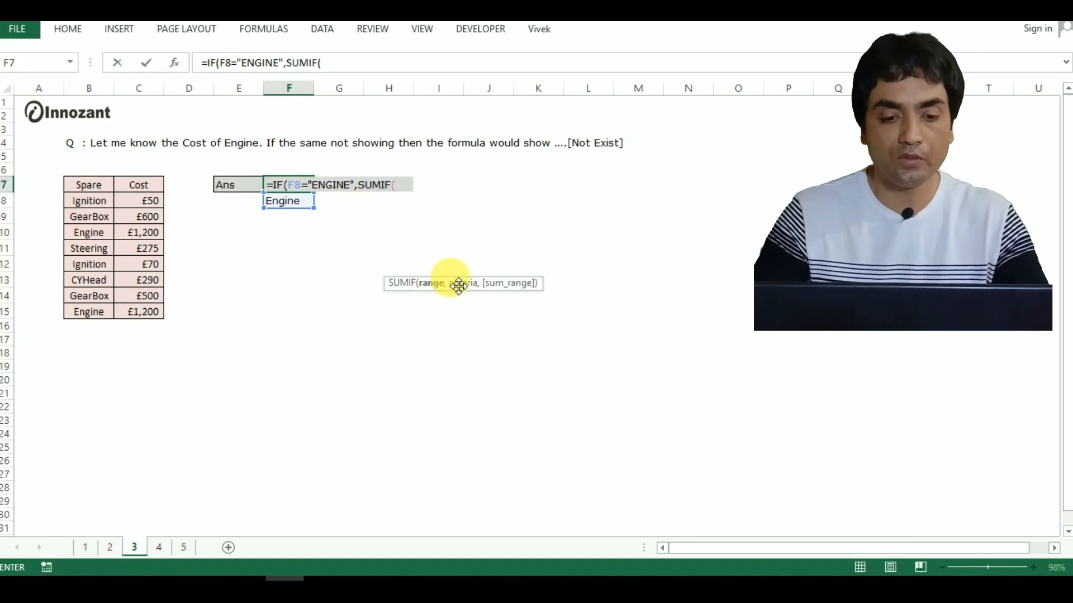
click(407, 187)
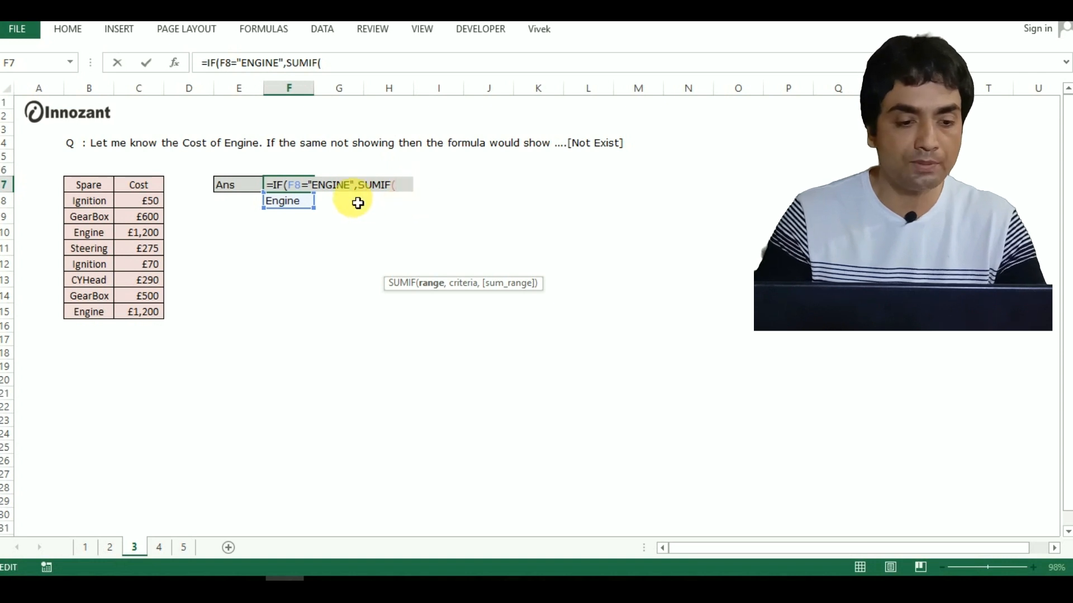
click(103, 208)
key(ctrl+shift+Down)
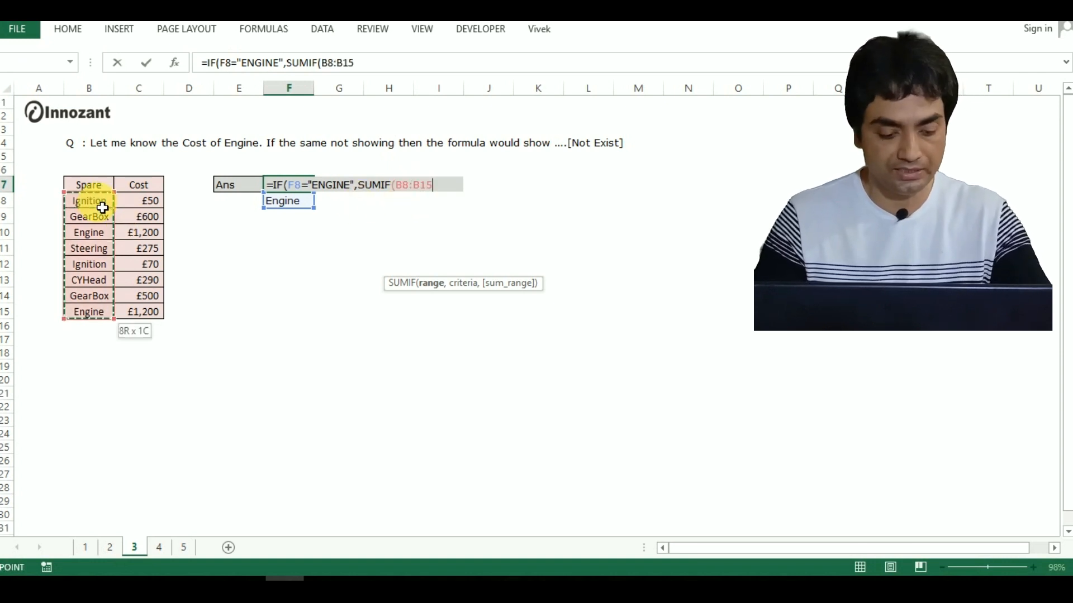
key(F4)
text(,)
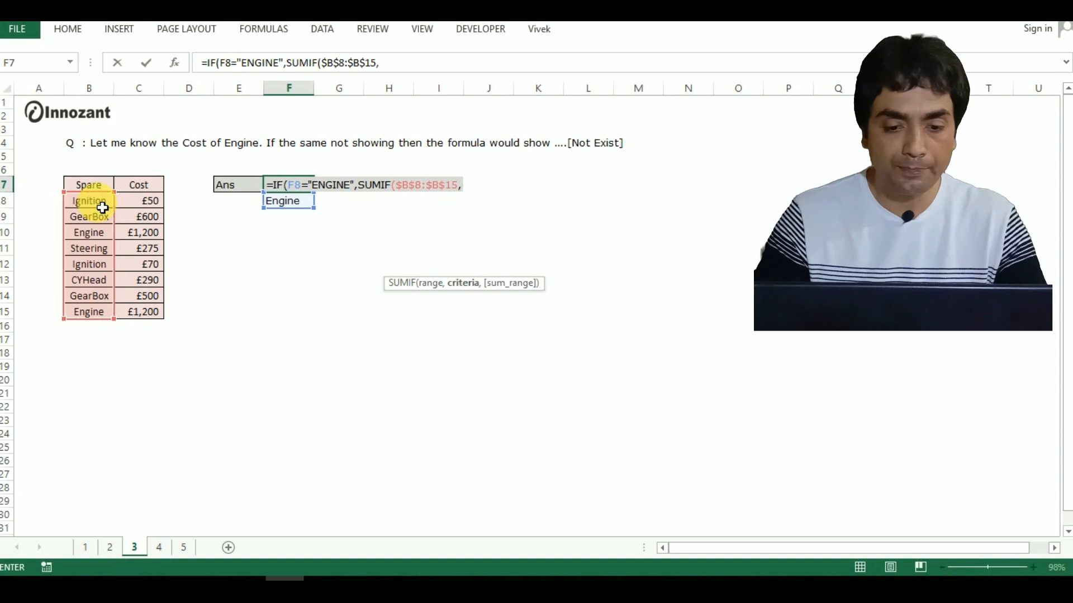
Step: Complete the SUMIF in F7 with criteria F8 and the absolute cost range $C$8:$C$15
click(303, 210)
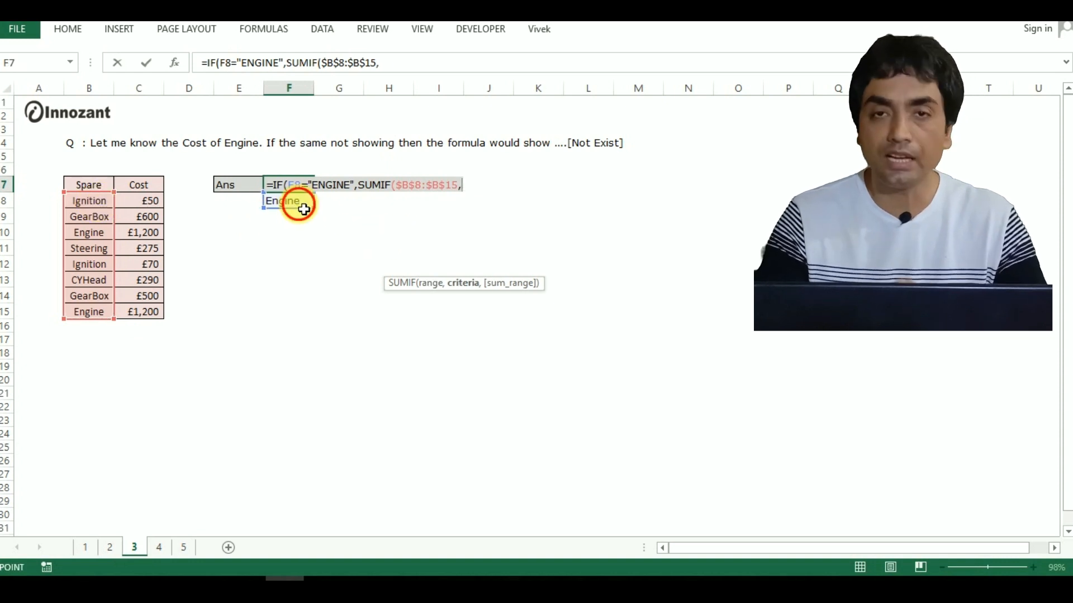
text(,)
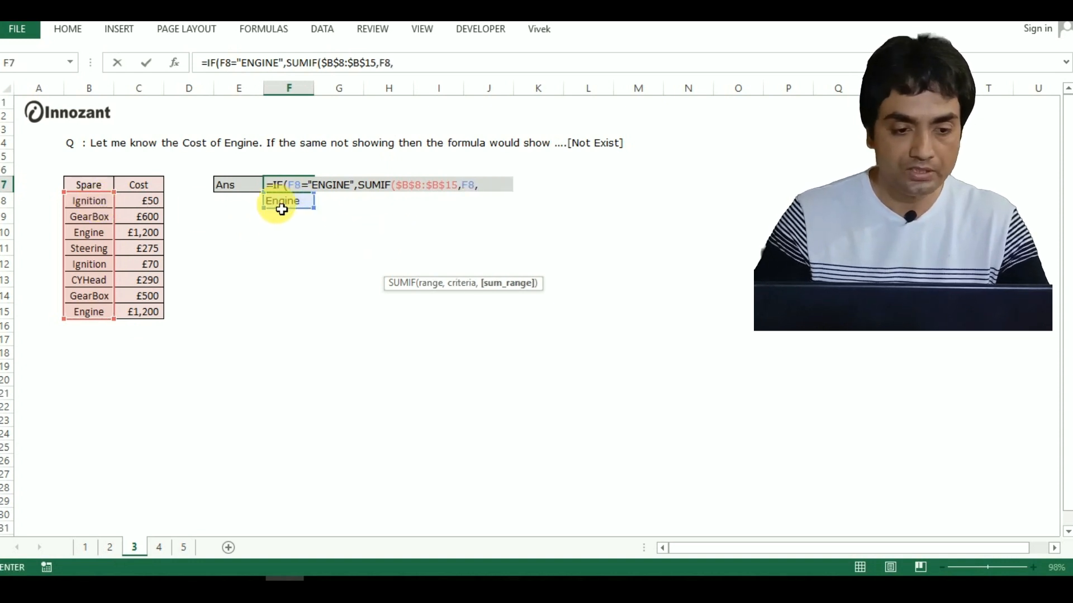
click(152, 204)
key(ctrl+shift+Down)
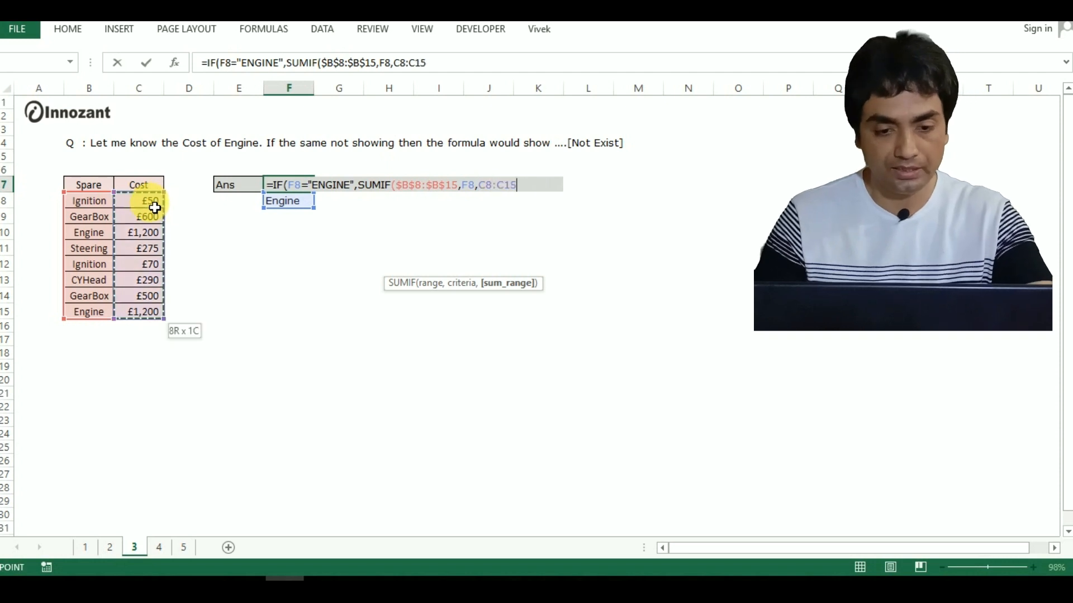
key(F4)
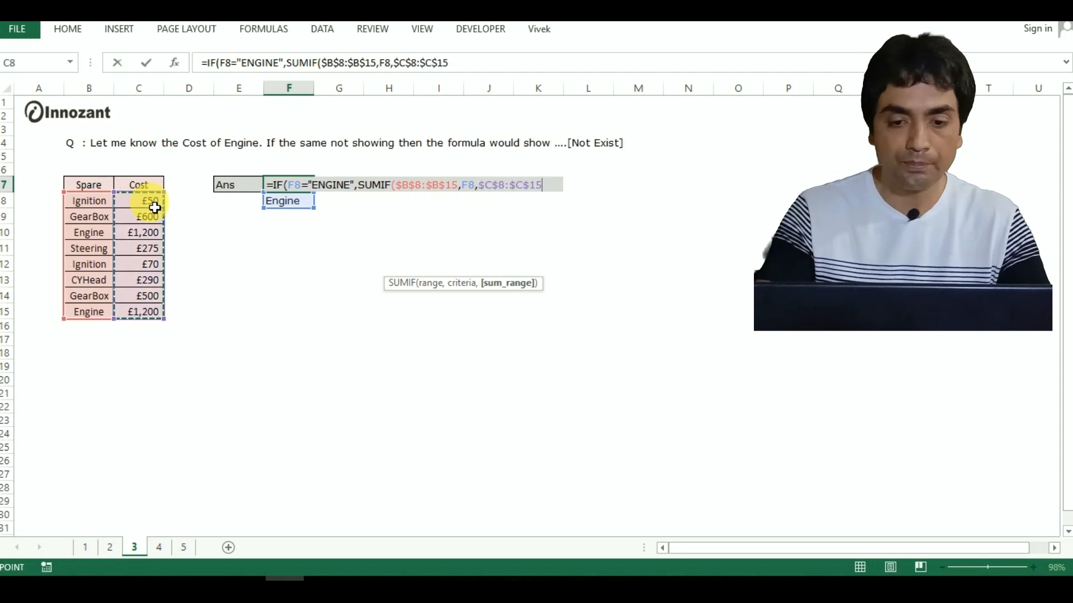
text())
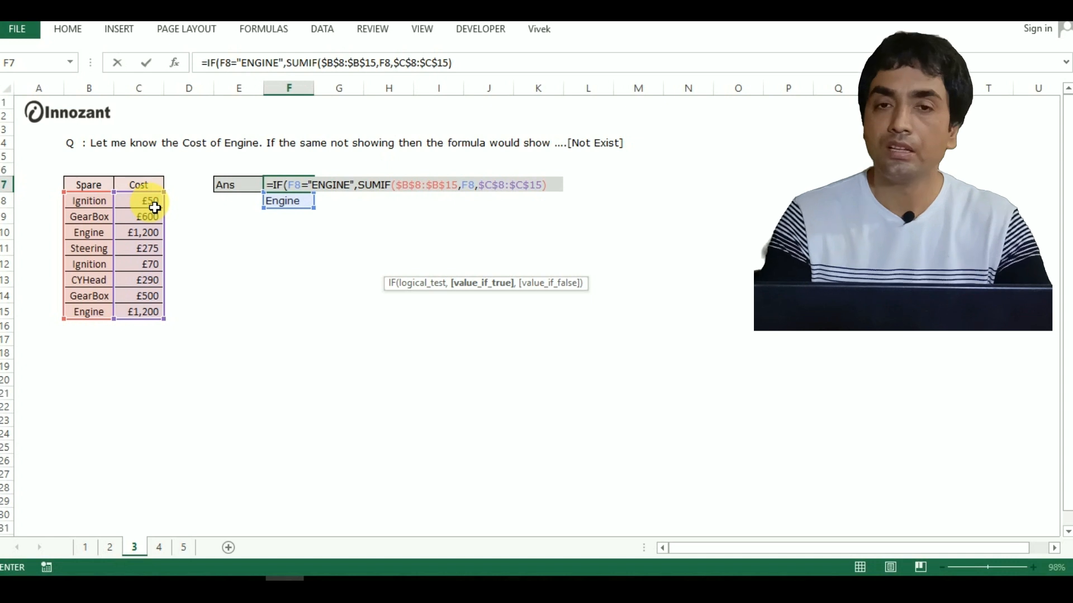
Step: Finish F7's IF formula with "NOT EXIST" as the false value and enter it
text(,)
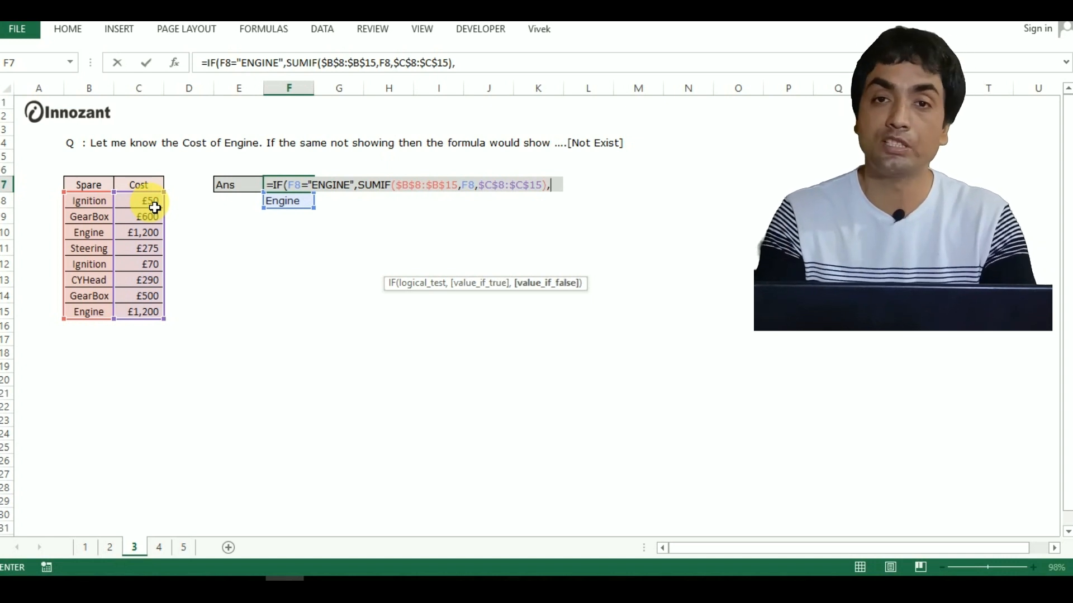
text(")
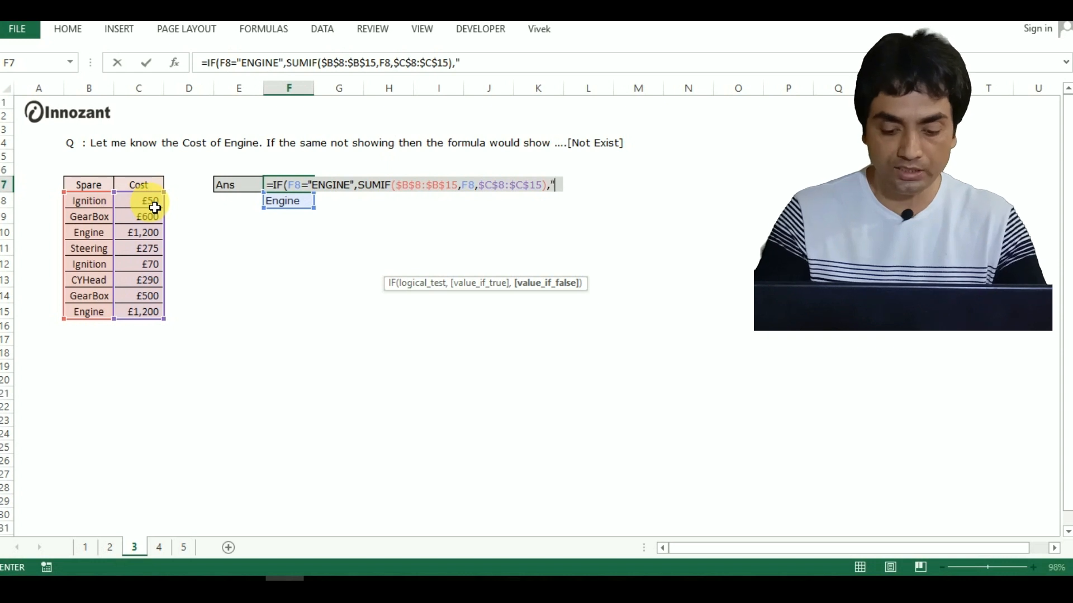
text(NOT EXIST"))
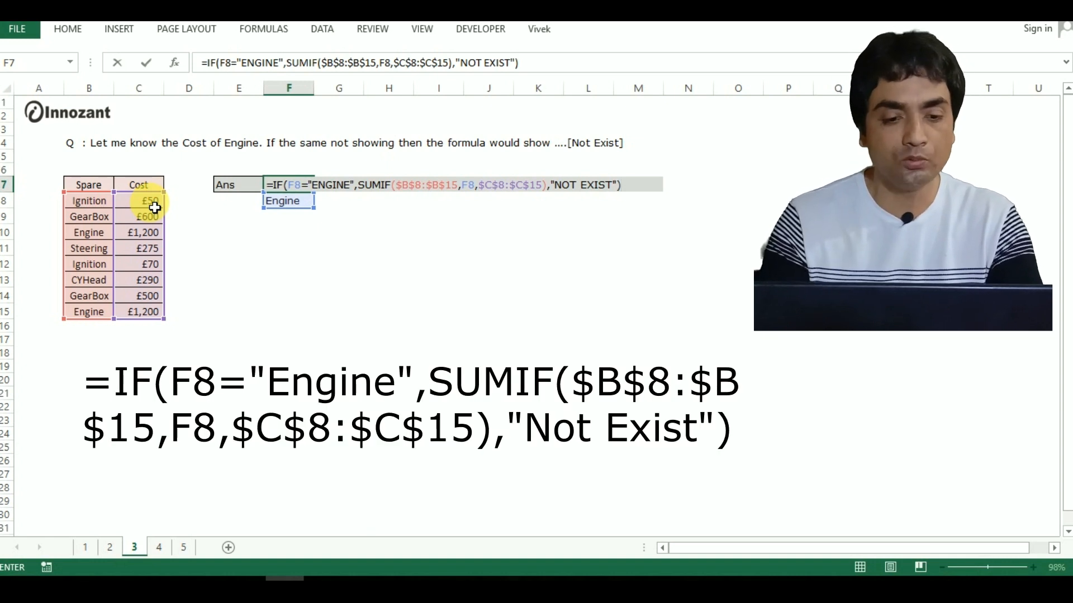
key(Return)
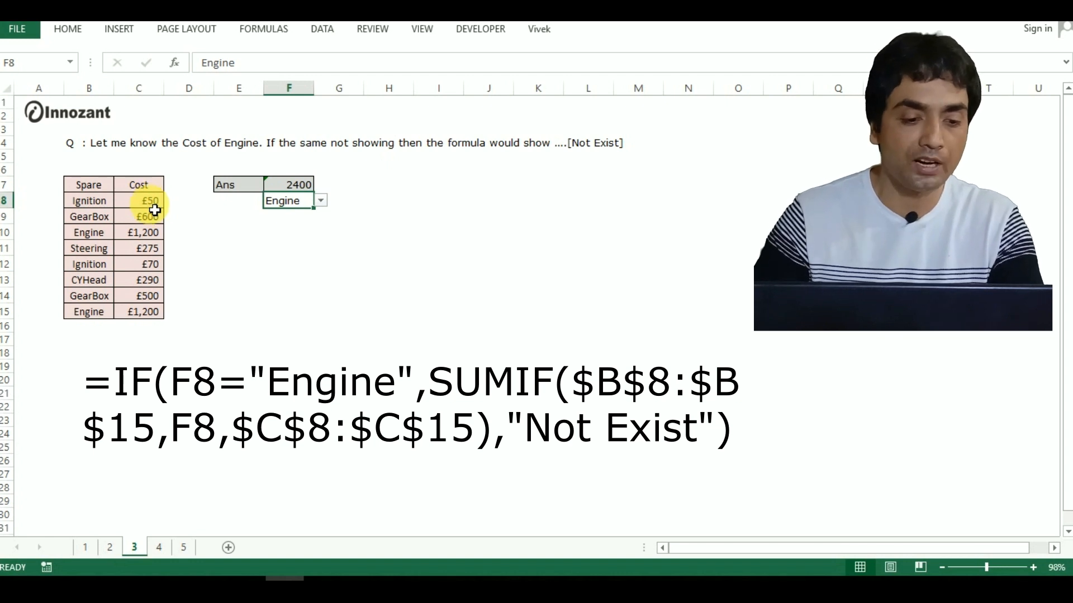
Step: Check the Engine cost in C15 and choose Ignition as the spare in F8 to test the formula
click(144, 318)
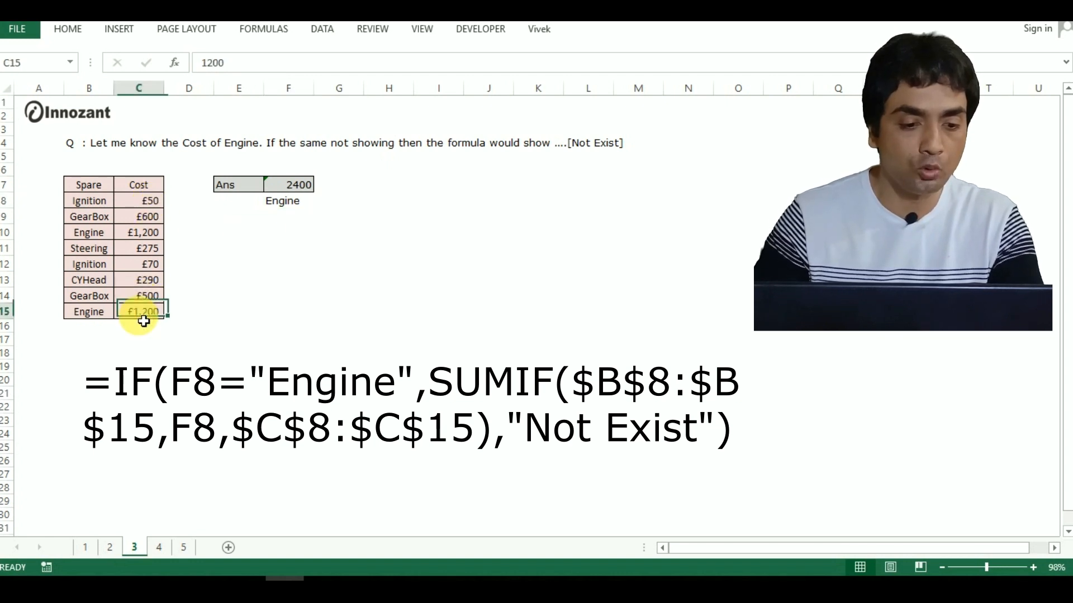
click(302, 217)
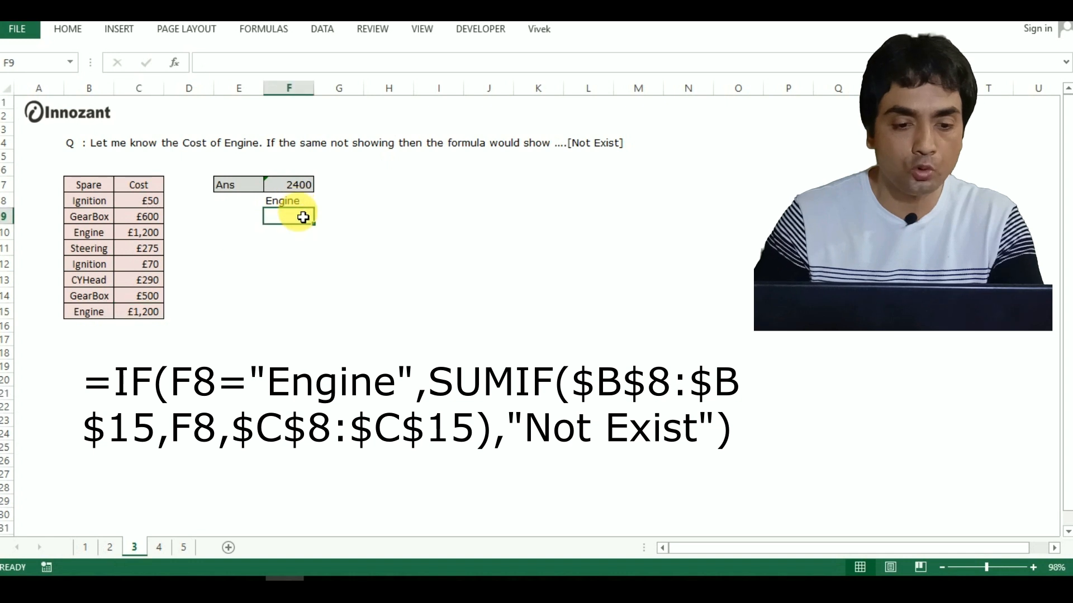
click(311, 202)
click(321, 201)
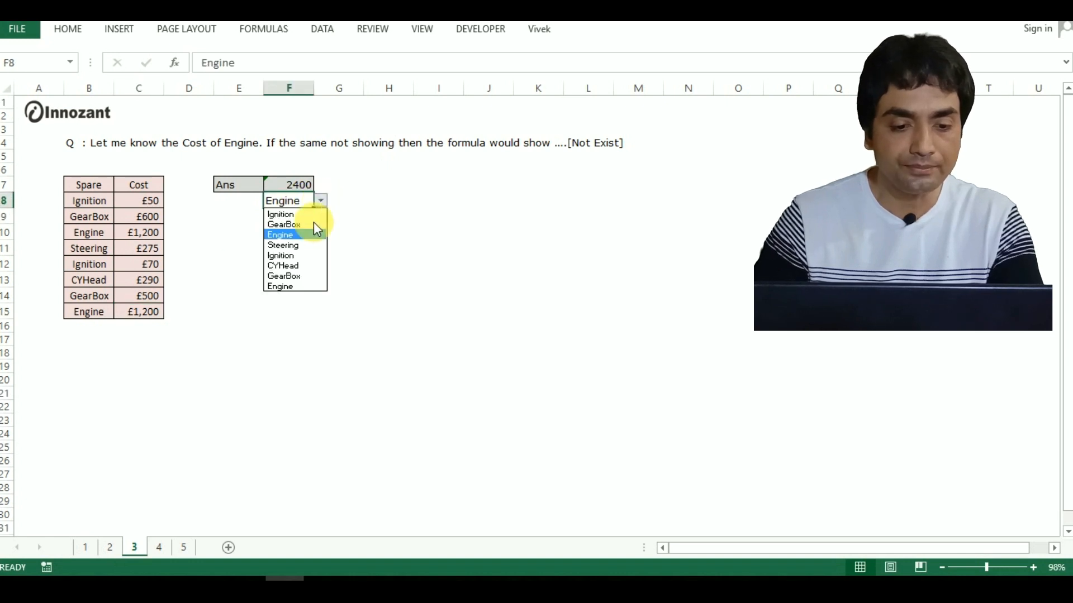
click(294, 256)
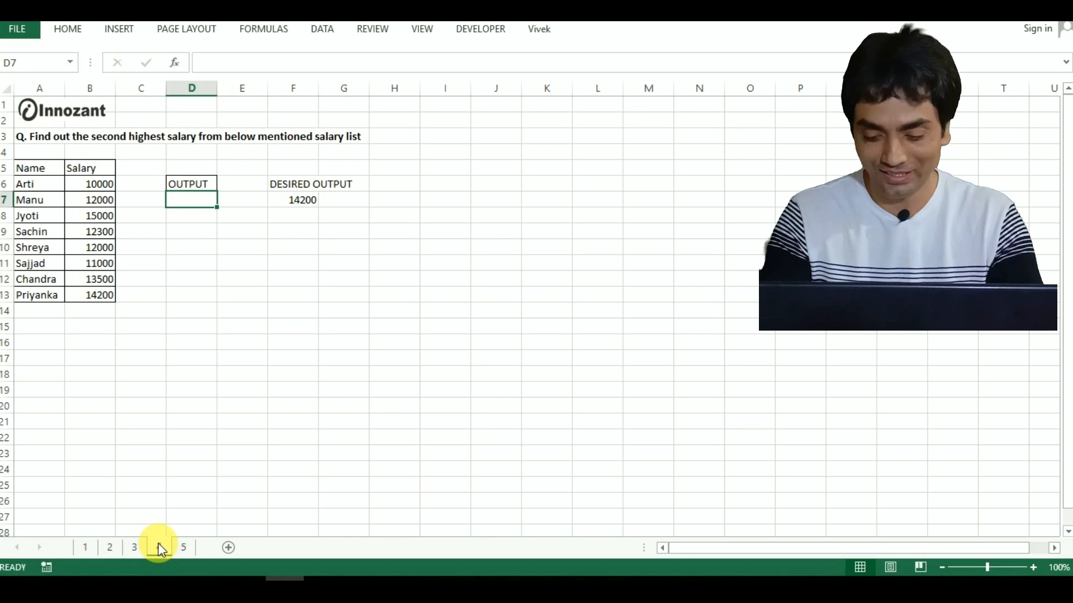
Step: On sheet 4, enter =LARGE($B$6:$B$13,2) in D7 for the second highest salary and compare it with the desired output in F7
text(=)
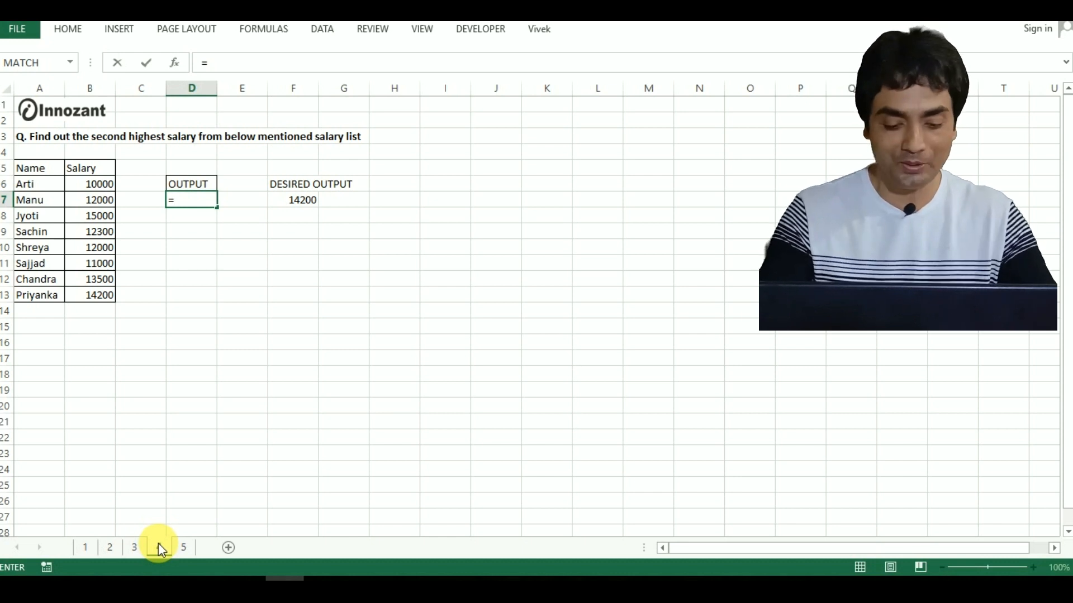
text(LA)
key(Tab)
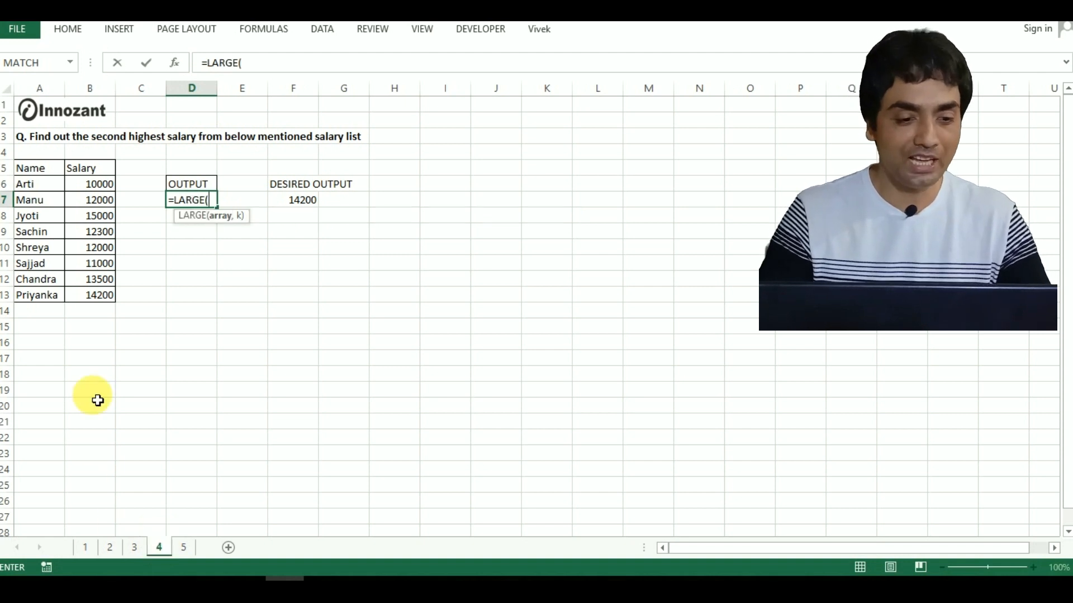
click(98, 199)
key(Up)
key(ctrl+shift+Down)
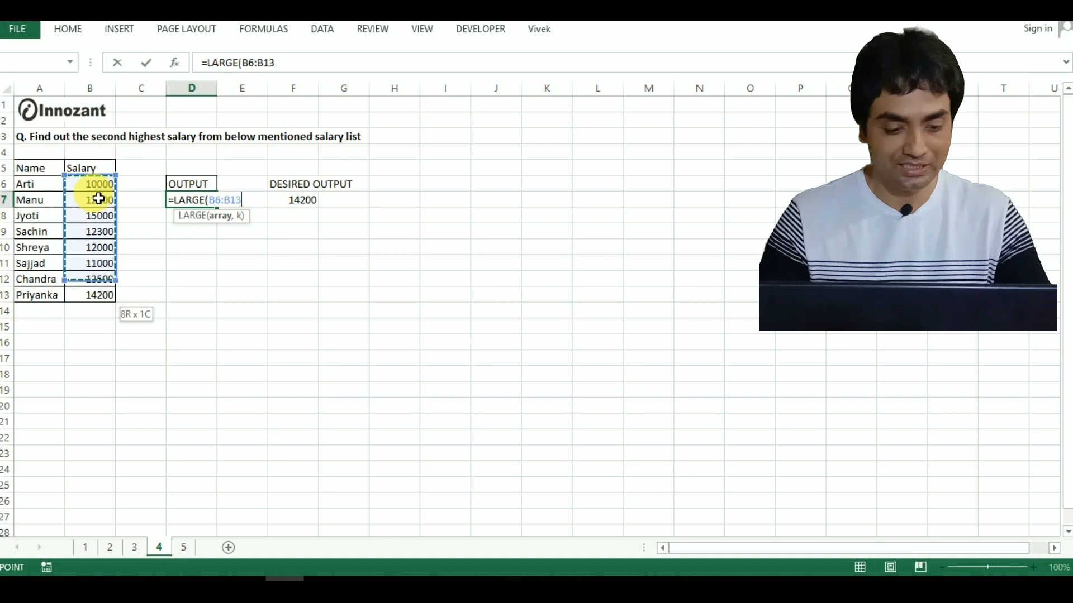
key(F4)
text(,)
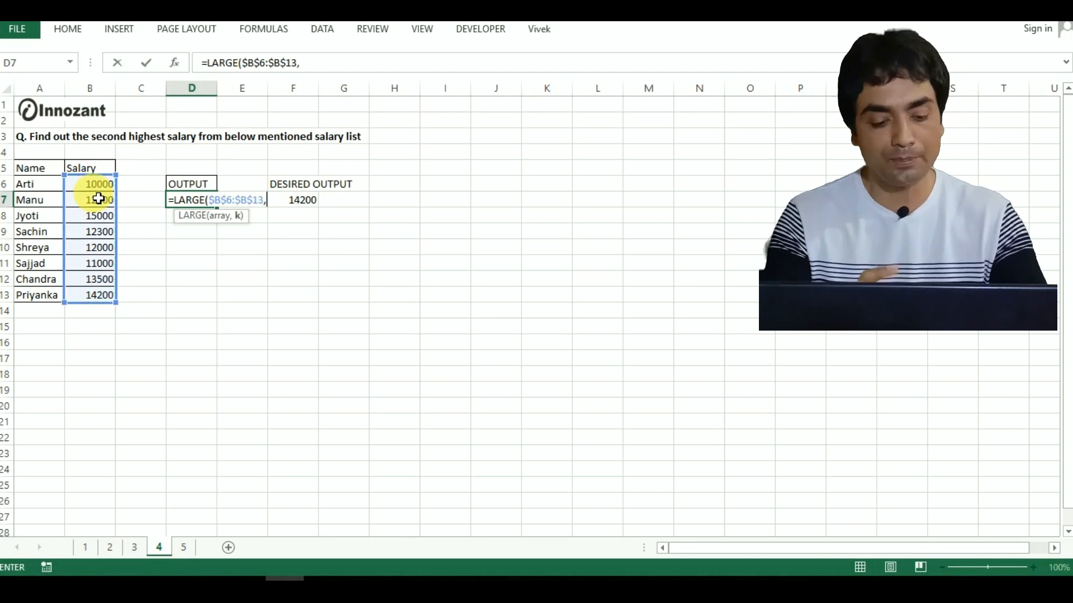
text(2))
key(Return)
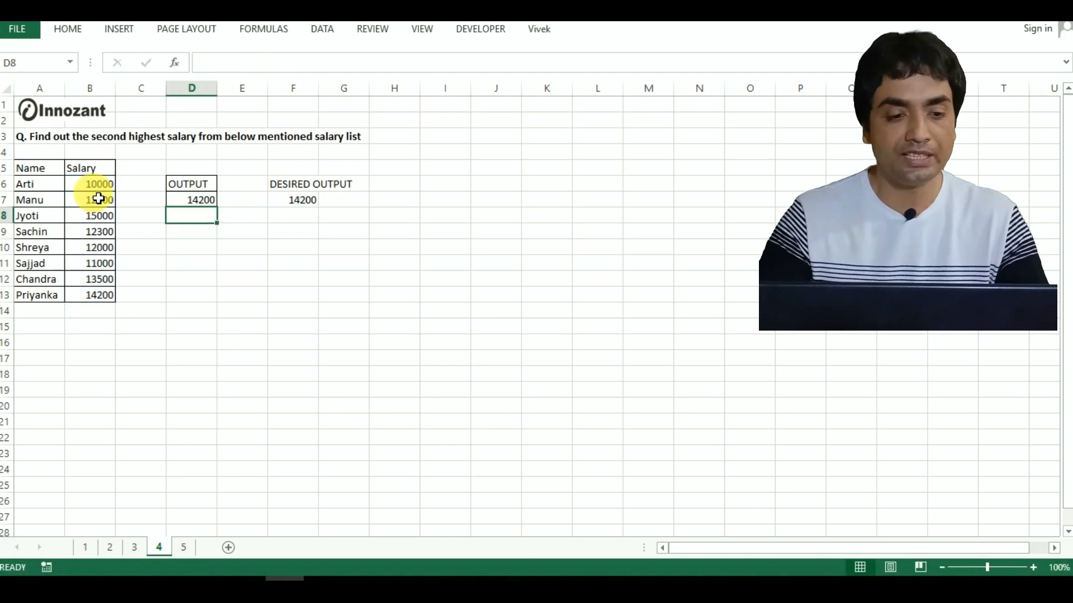
click(313, 211)
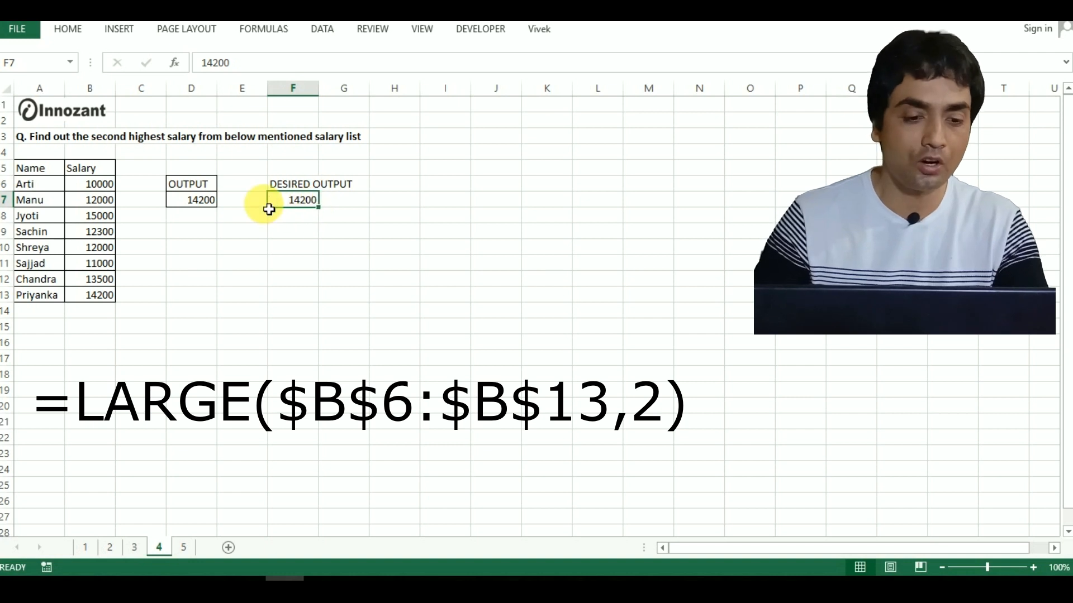
click(214, 215)
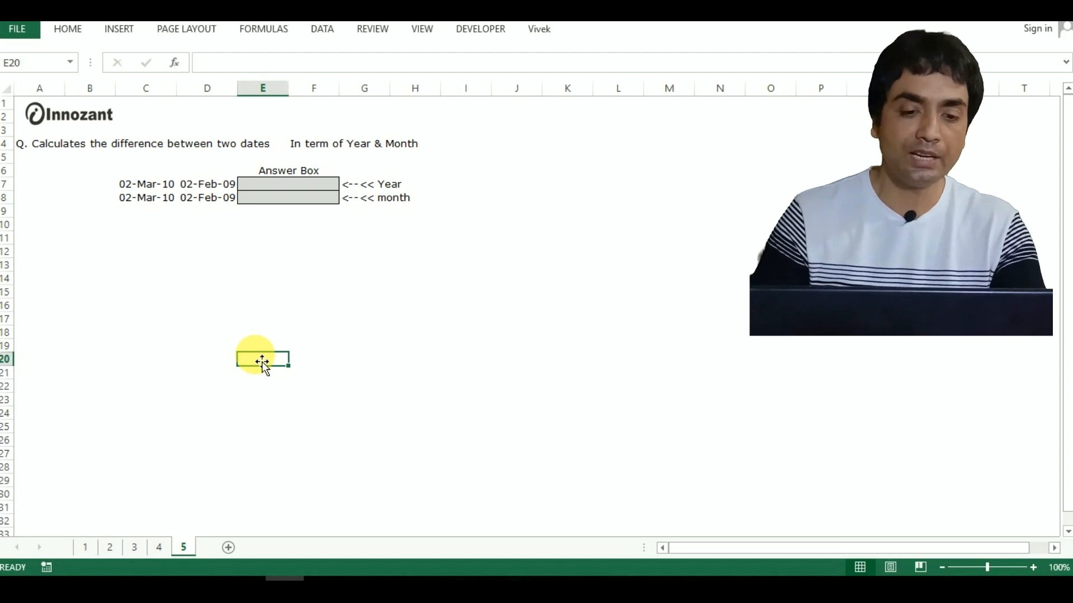
click(317, 187)
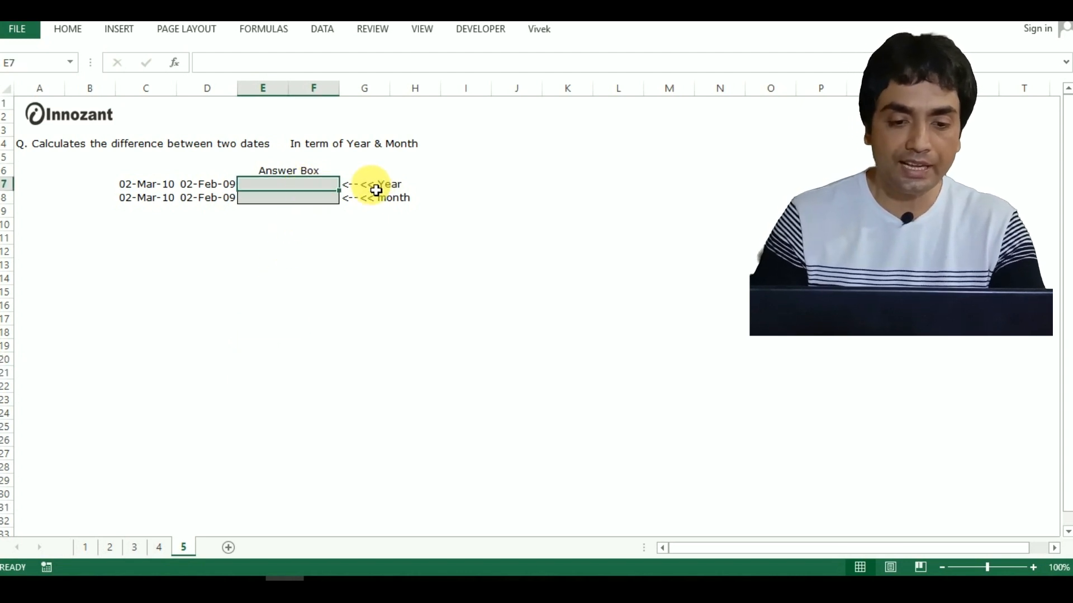
text(=YEAR()
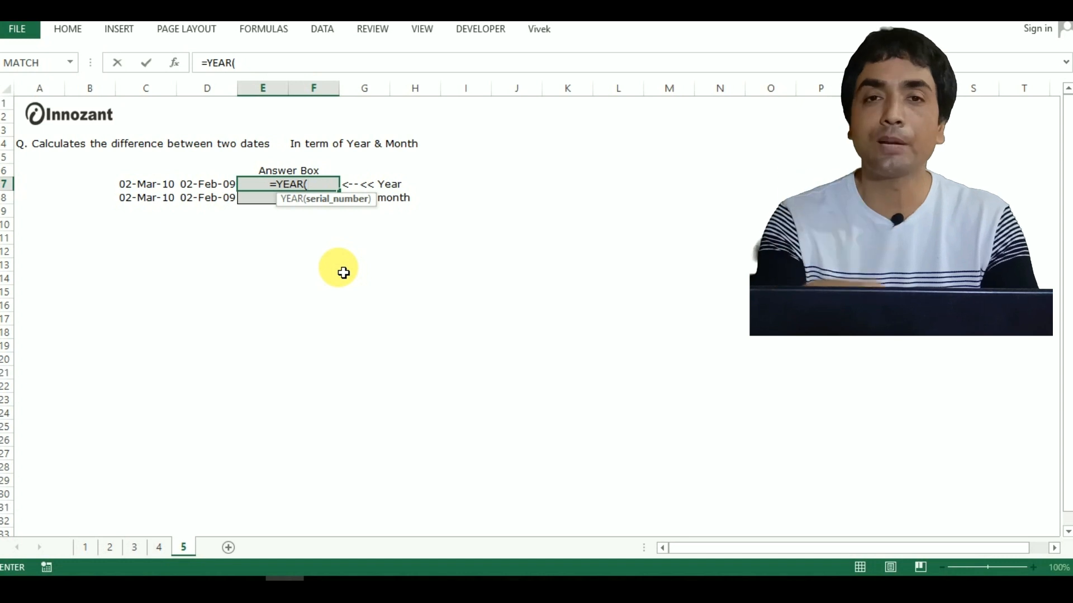
key(Escape)
text(=)
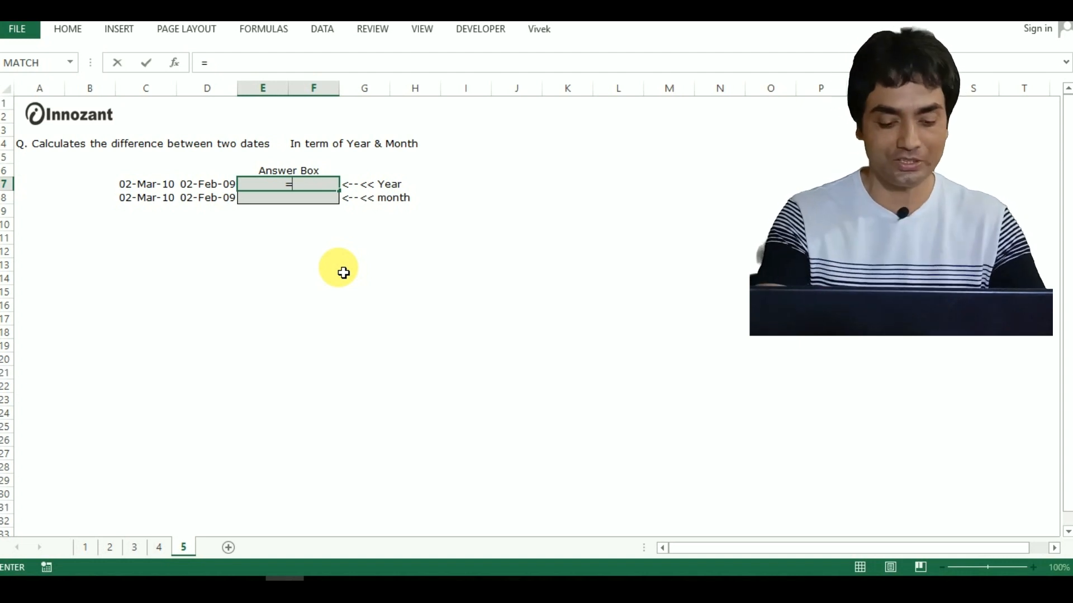
text(DATEDIF)
key(Return)
key(Right)
key(Left)
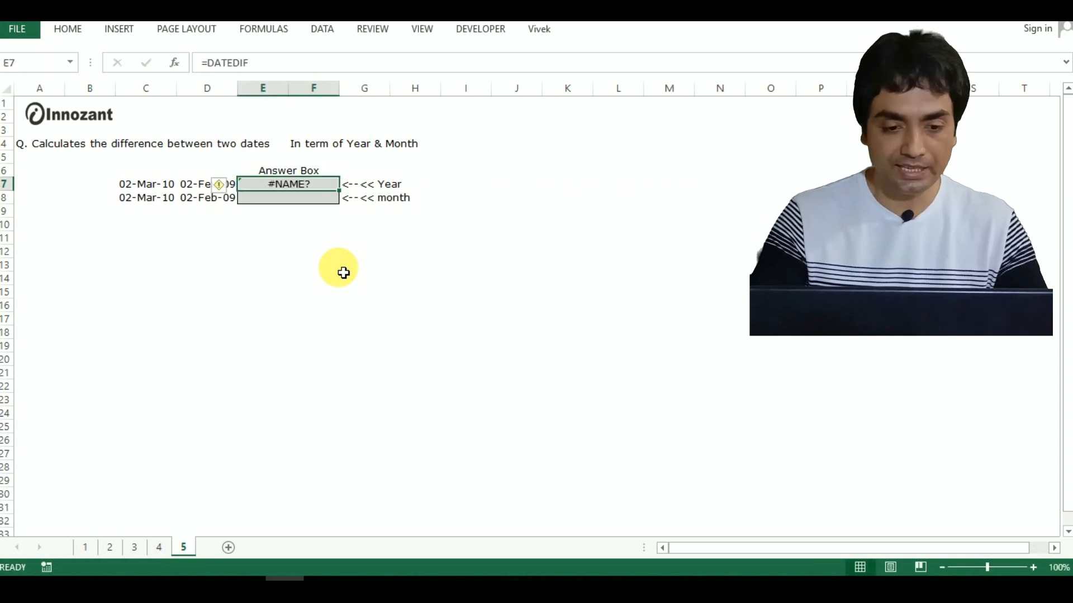
Step: Enter =DATEDIF(D7,C7,"Y") in the Year answer cell E7 on sheet 5
text(=DATED)
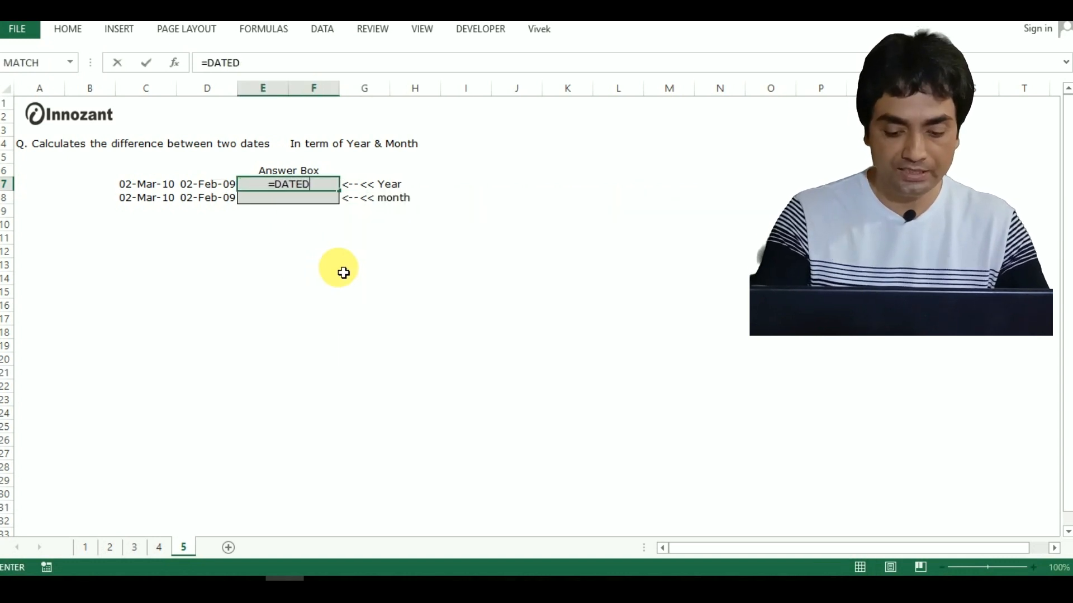
text(IF()
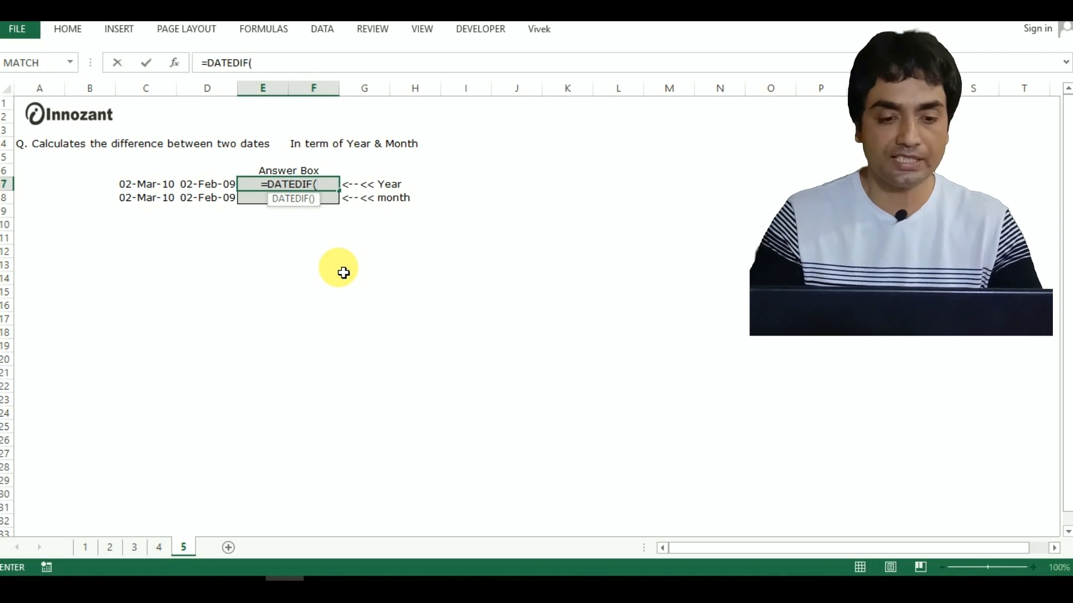
click(214, 187)
text(,)
click(164, 191)
text(,")
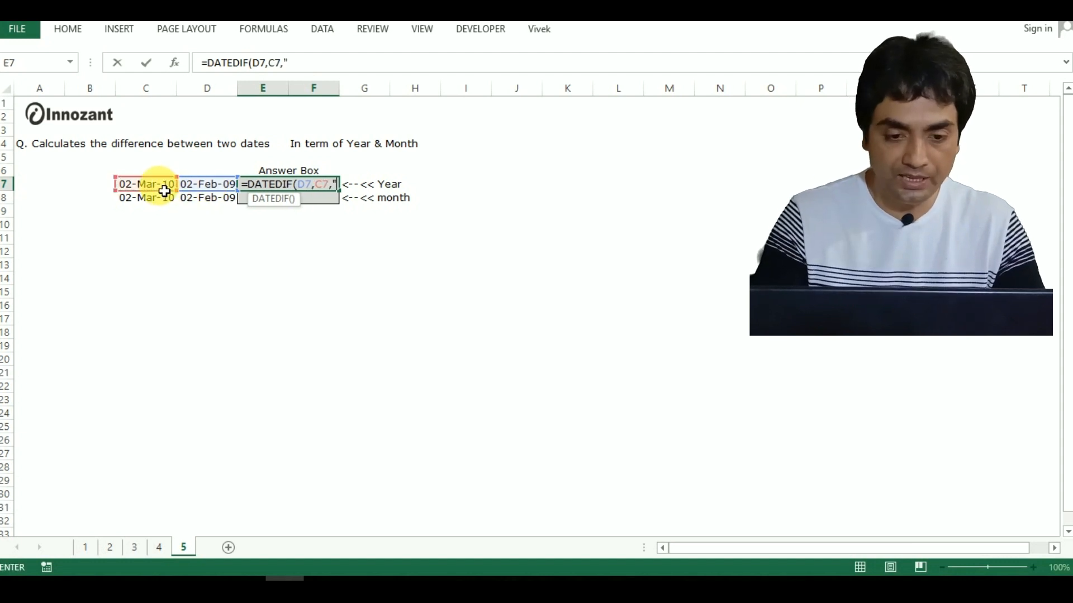
text(Y"))
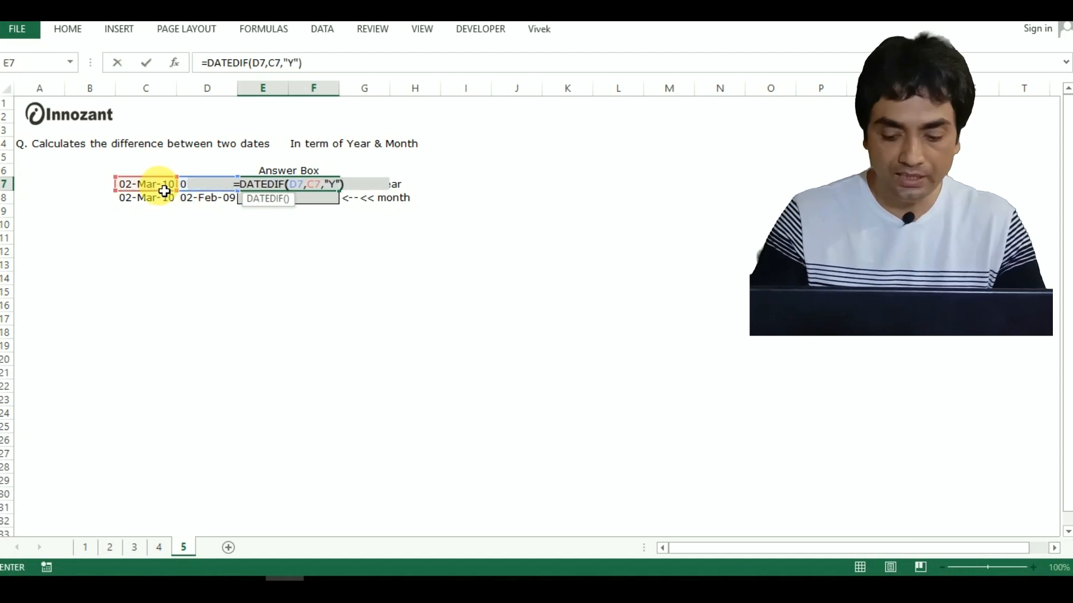
key(Return)
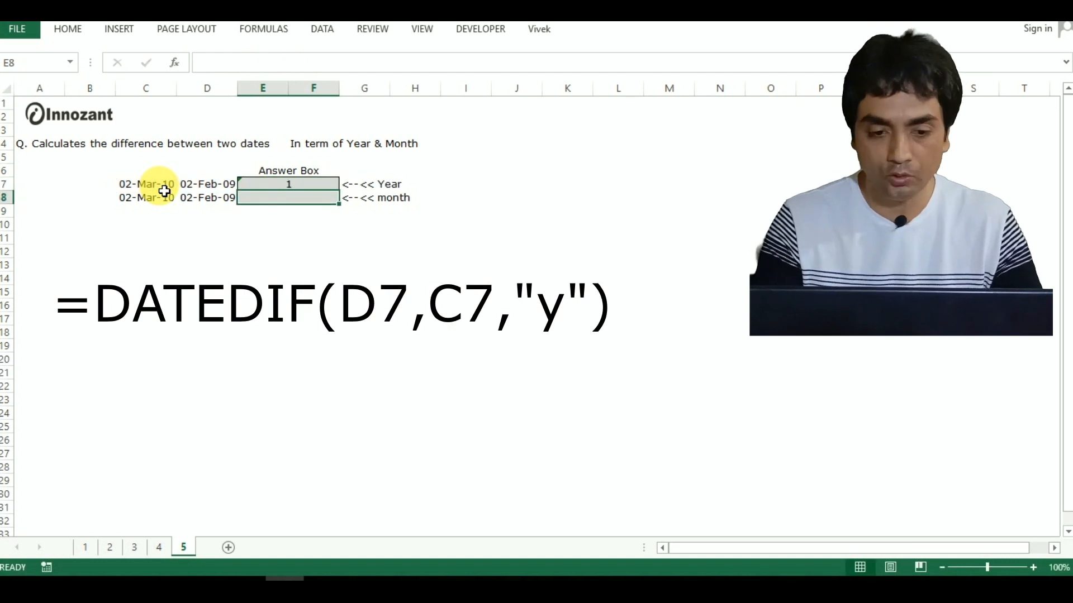
Step: Enter =DATEDIF(D8,C8,"M") in the month answer cell E8
text(=DATEDIF()
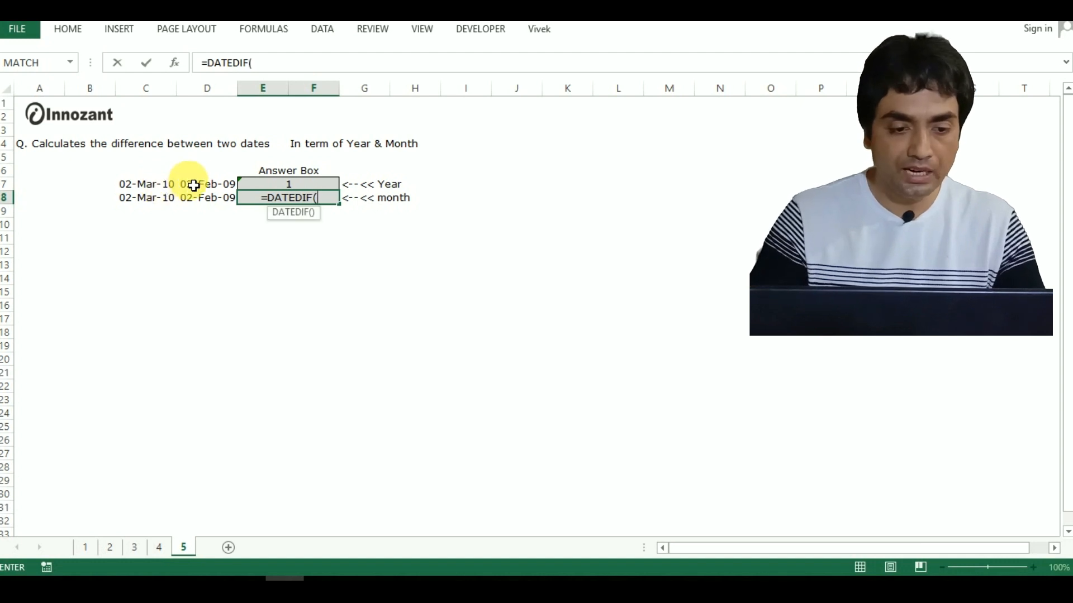
click(209, 202)
text(,)
click(163, 205)
text(,"M"))
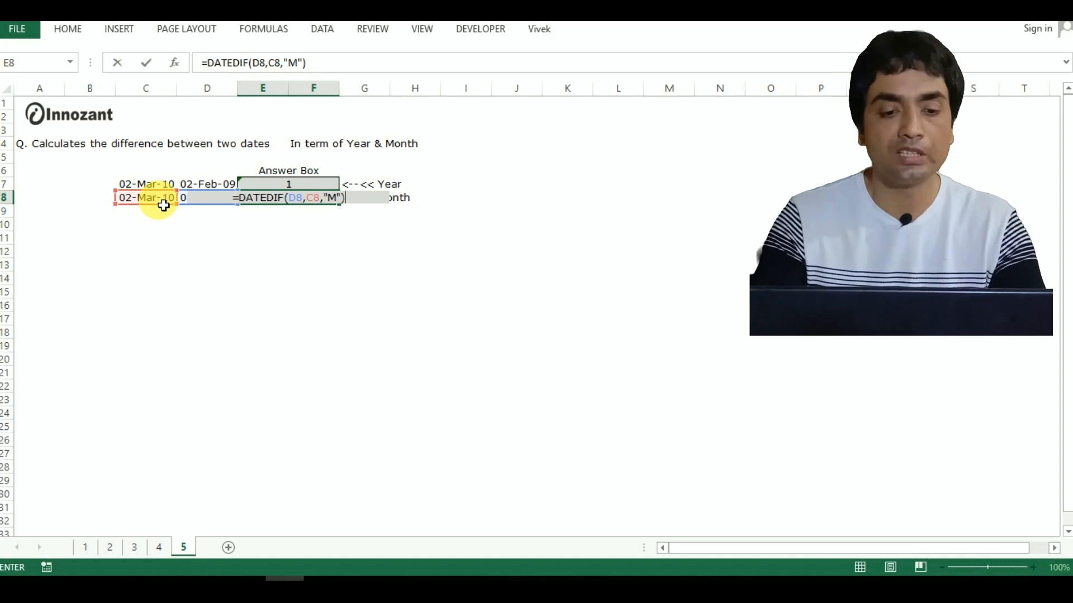
key(Return)
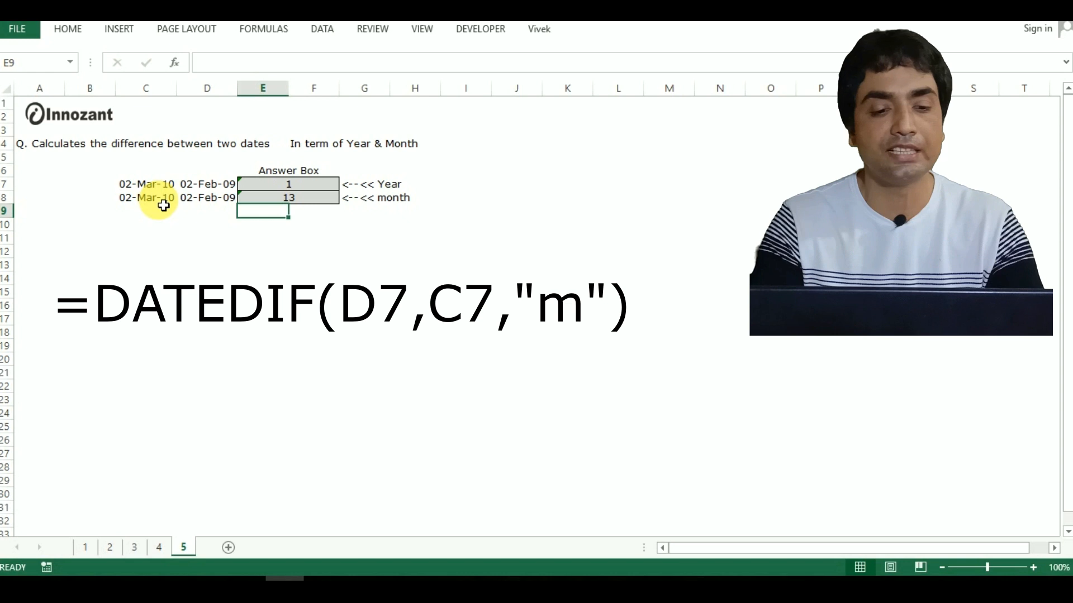